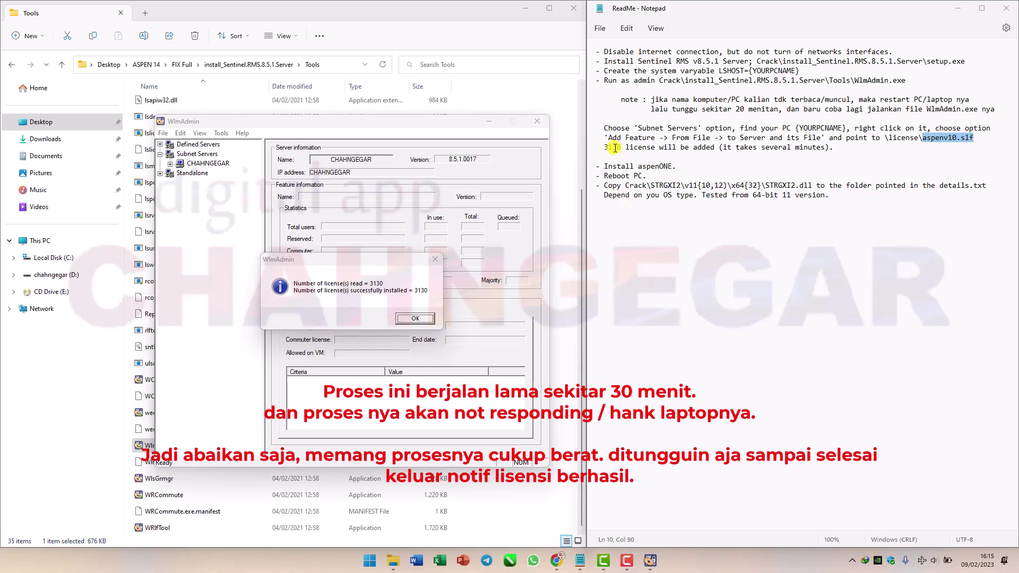
# - Dismiss the license installation summary and close WlmAdmin
pyautogui.moveTo(603, 147); pyautogui.dragTo(715, 148)
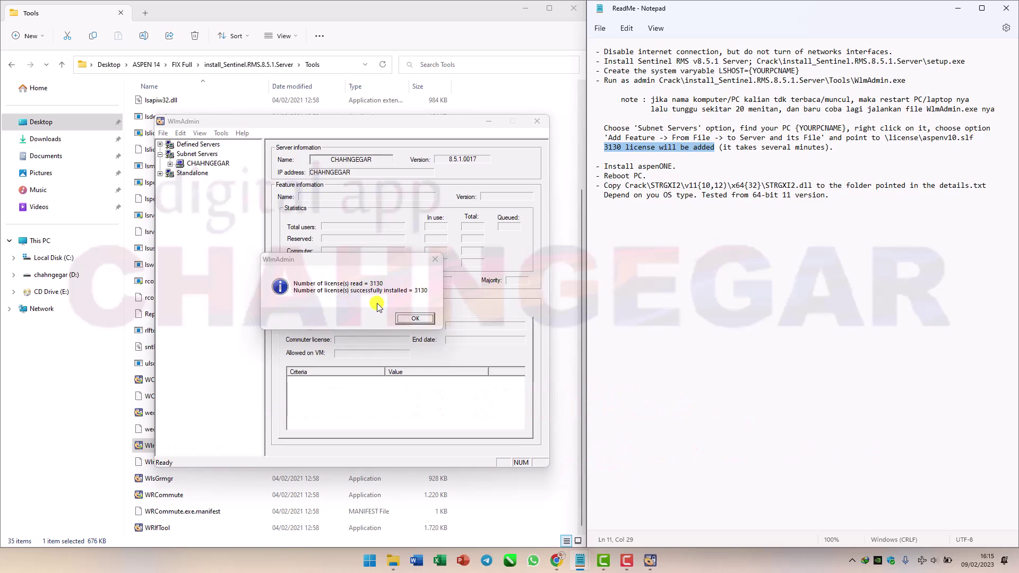
pyautogui.click(415, 317)
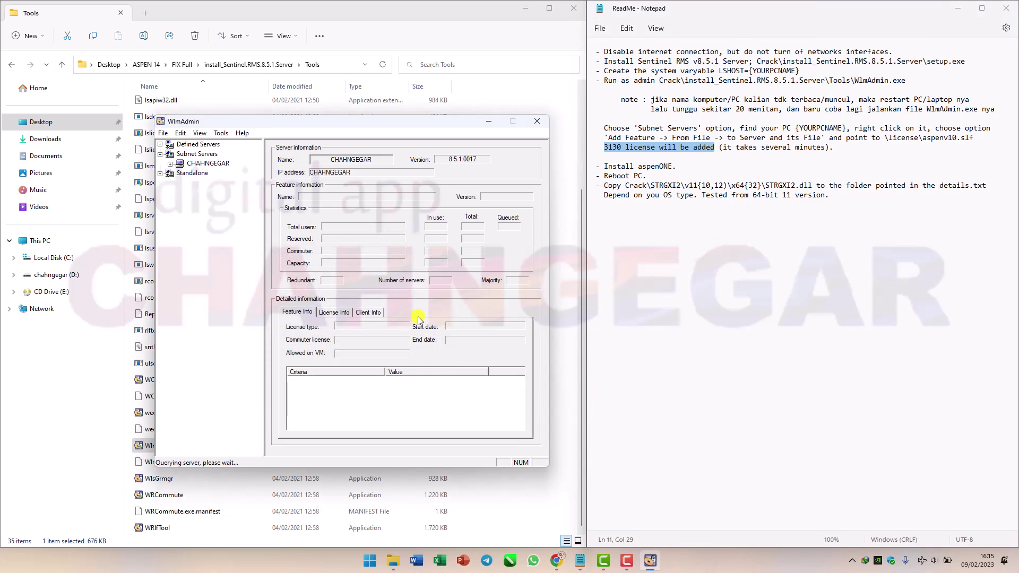
pyautogui.click(533, 126)
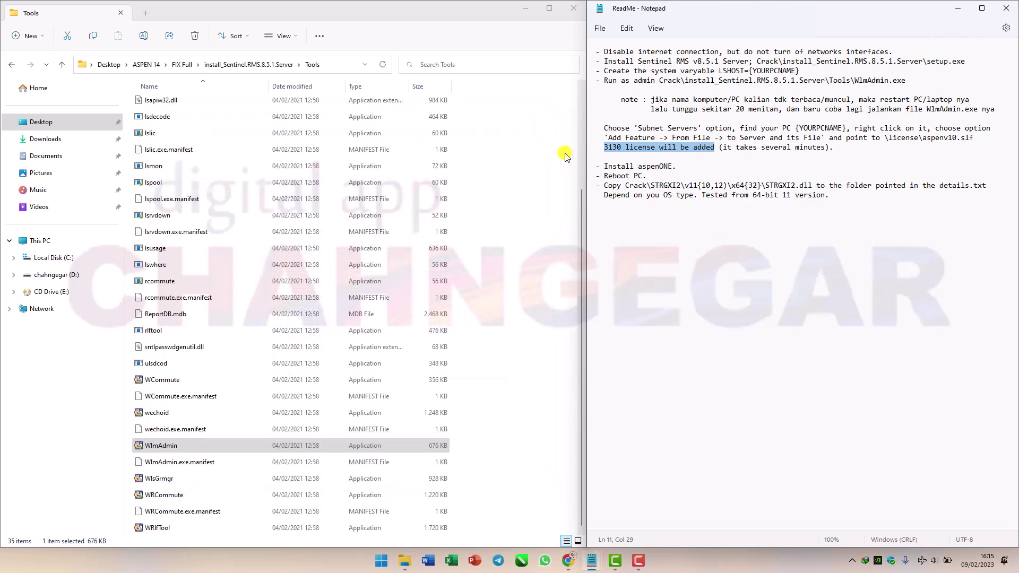
# - Launch the aspenONE V14 Setup from the Aspen-V14-ENG_chahngegar folder inside ASPEN 14
pyautogui.tripleClick(588, 169)
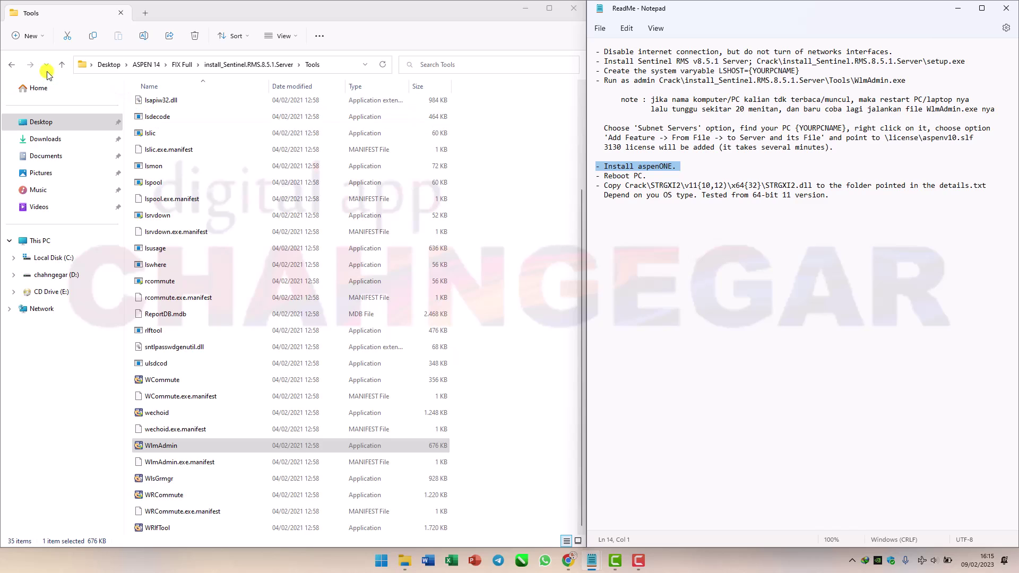
pyautogui.click(11, 66)
pyautogui.click(11, 66)
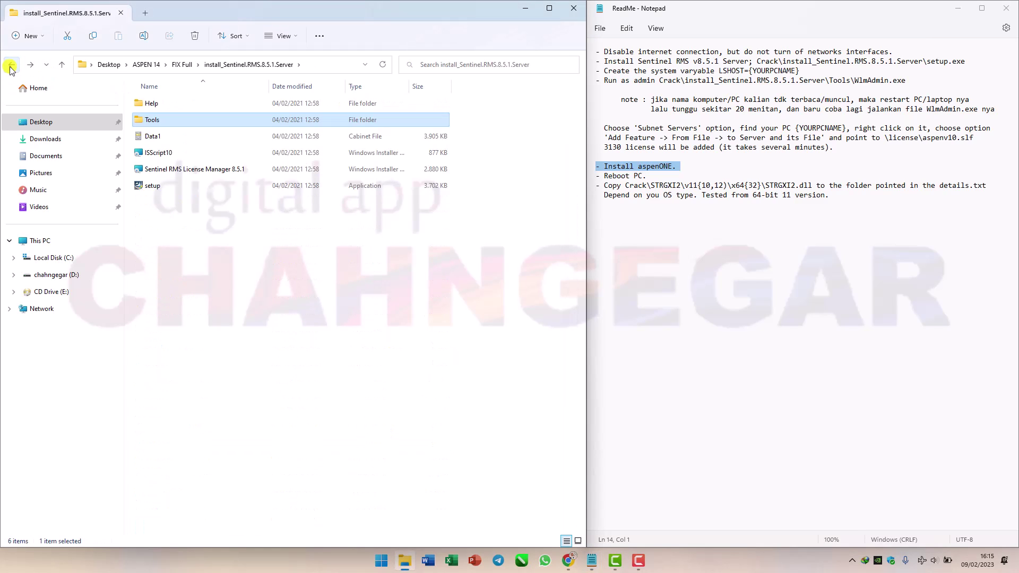
pyautogui.click(146, 64)
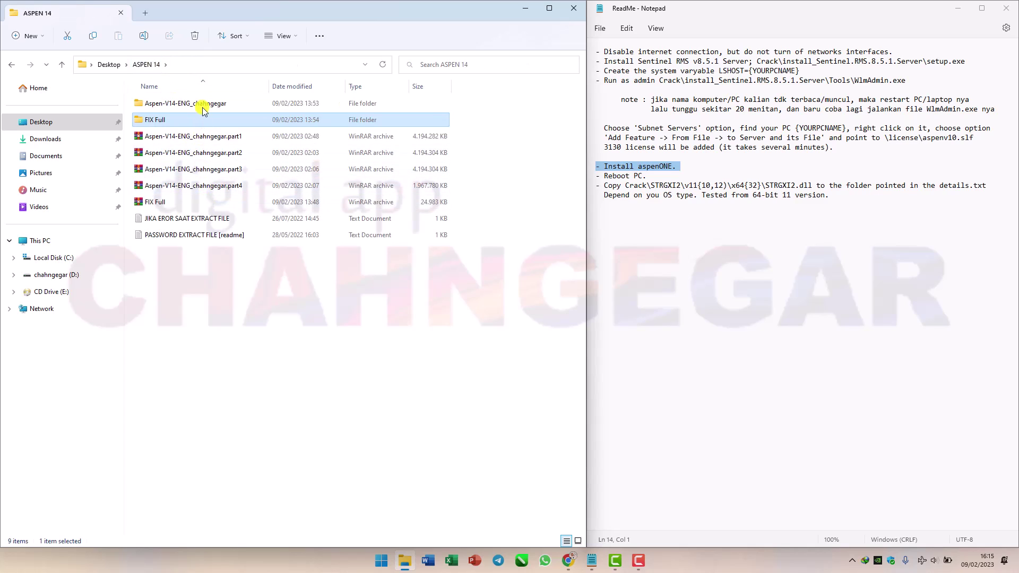
pyautogui.doubleClick(201, 104)
pyautogui.click(178, 170)
pyautogui.rightClick(188, 166)
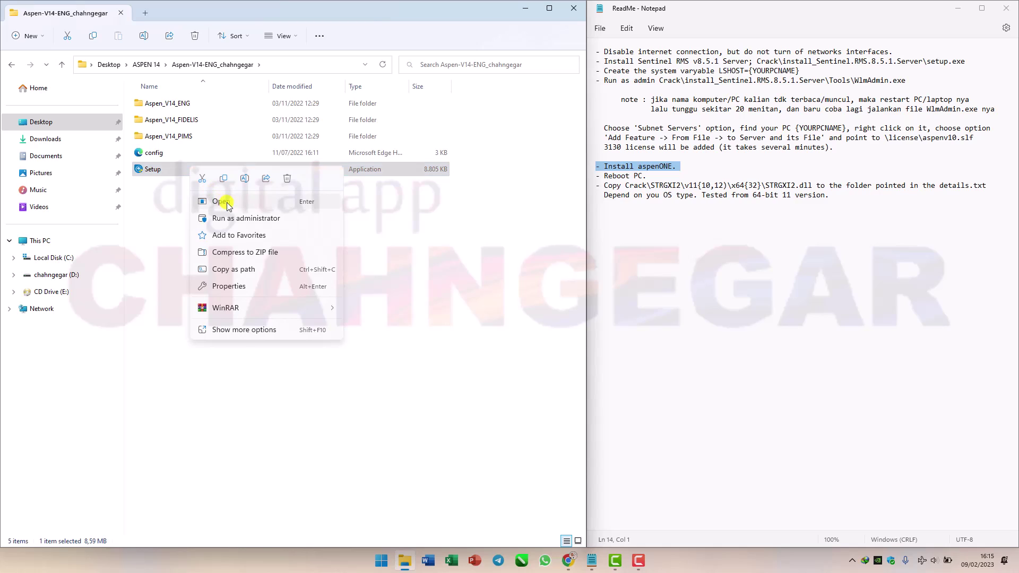
pyautogui.click(226, 202)
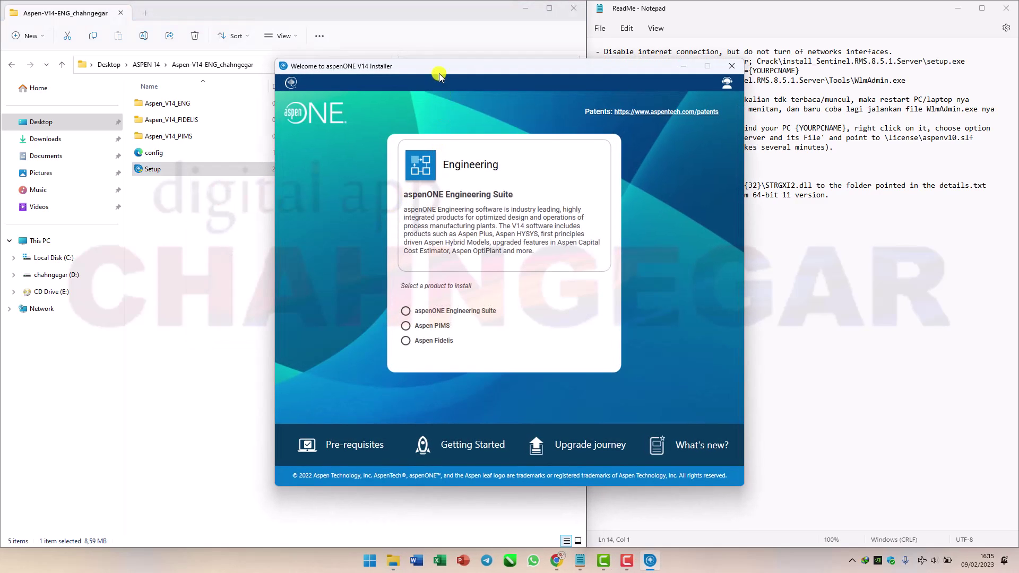
# - Choose aspenONE Engineering Suite as the product and start installing aspenONE products
pyautogui.click(416, 314)
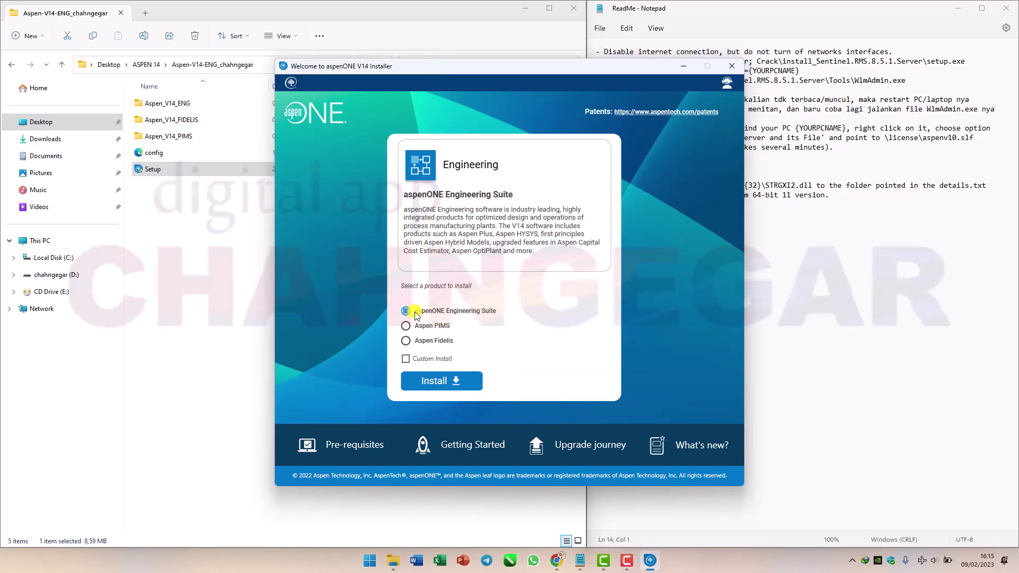
pyautogui.click(442, 381)
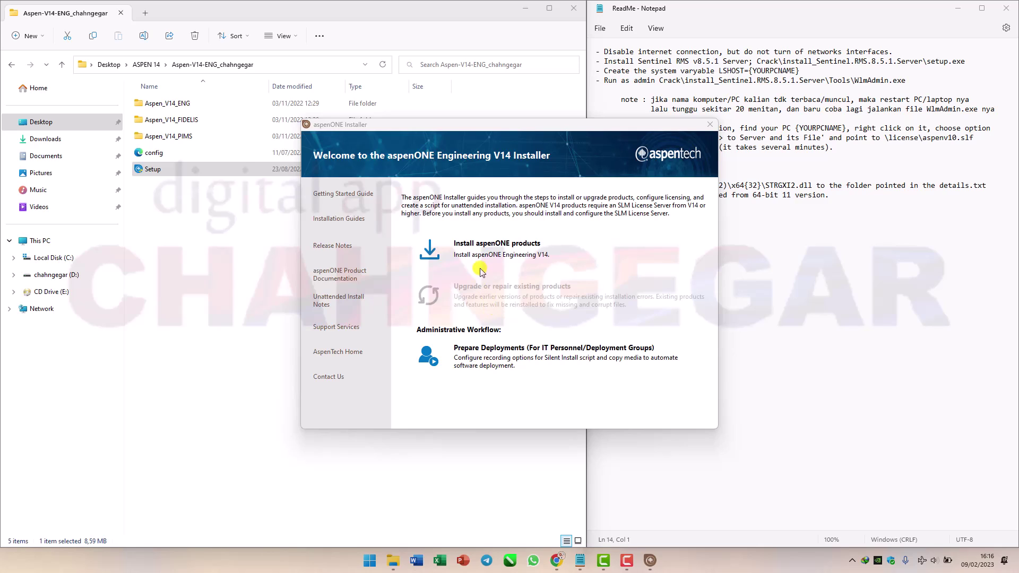
pyautogui.click(431, 253)
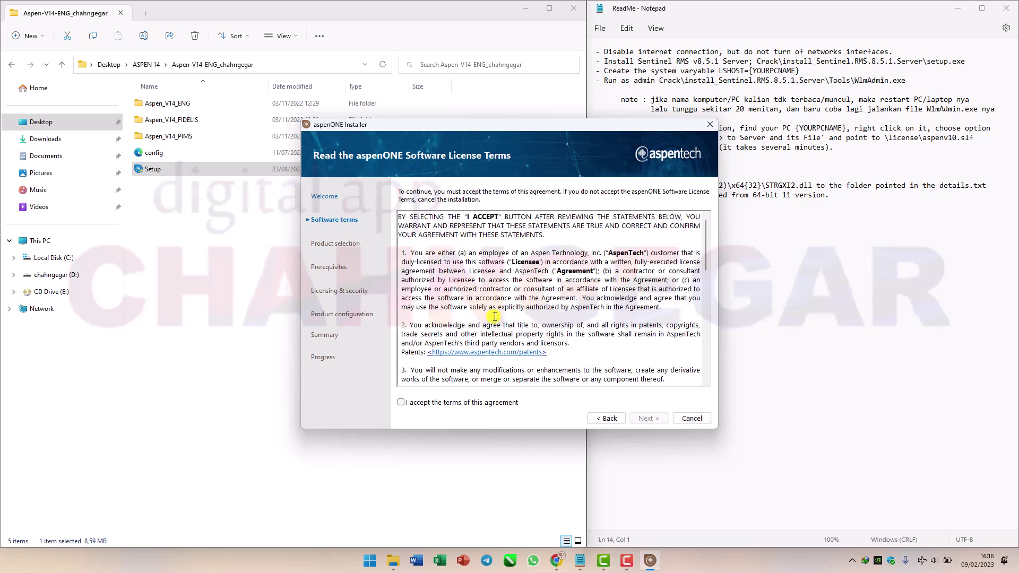
# - Accept the software license terms and proceed with the default product selection and licensing settings
pyautogui.click(403, 404)
pyautogui.click(646, 419)
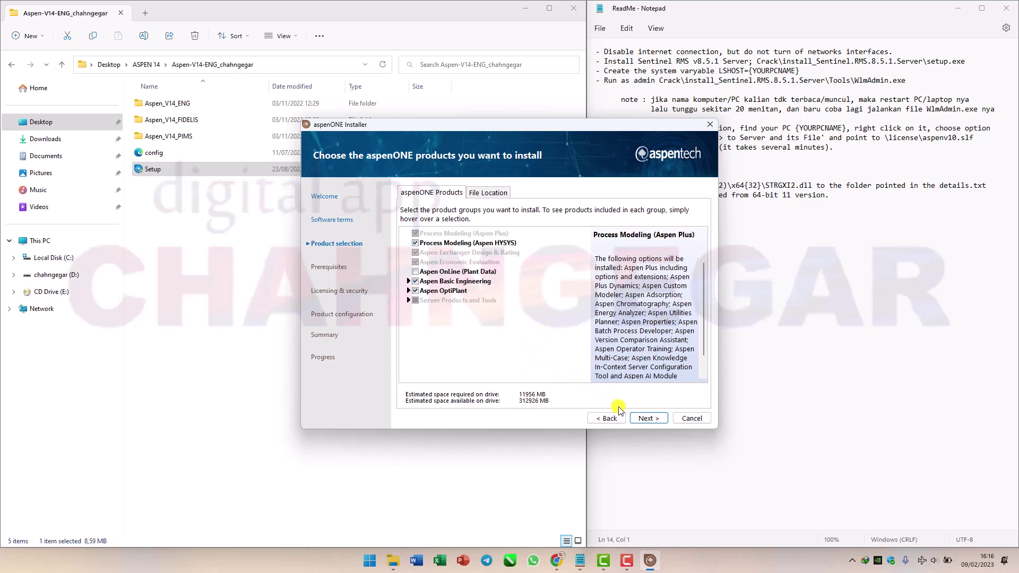
pyautogui.click(634, 419)
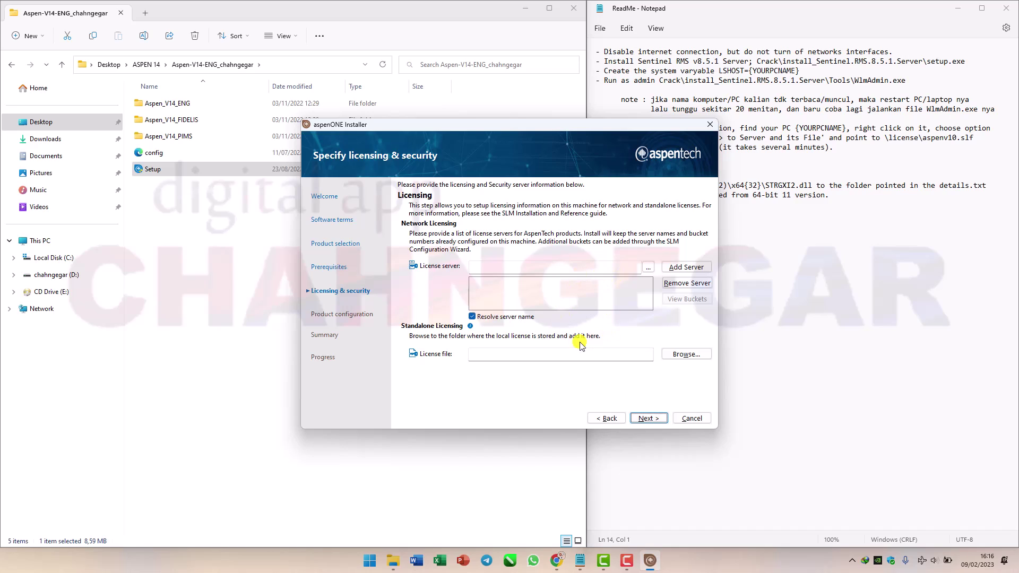
pyautogui.click(649, 418)
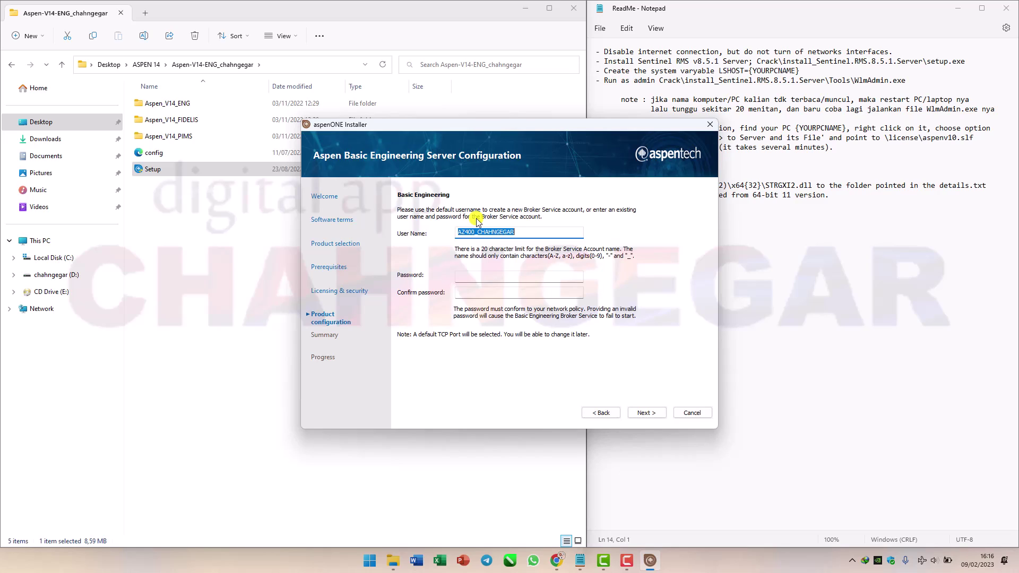
# - Try to submit a pasted password and matching confirmation for the Basic Engineering Broker Service account
pyautogui.click(499, 232)
pyautogui.doubleClick(499, 232)
pyautogui.click(499, 232)
pyautogui.doubleClick(499, 232)
pyautogui.rightClick(499, 233)
pyautogui.click(501, 276)
pyautogui.click(501, 277)
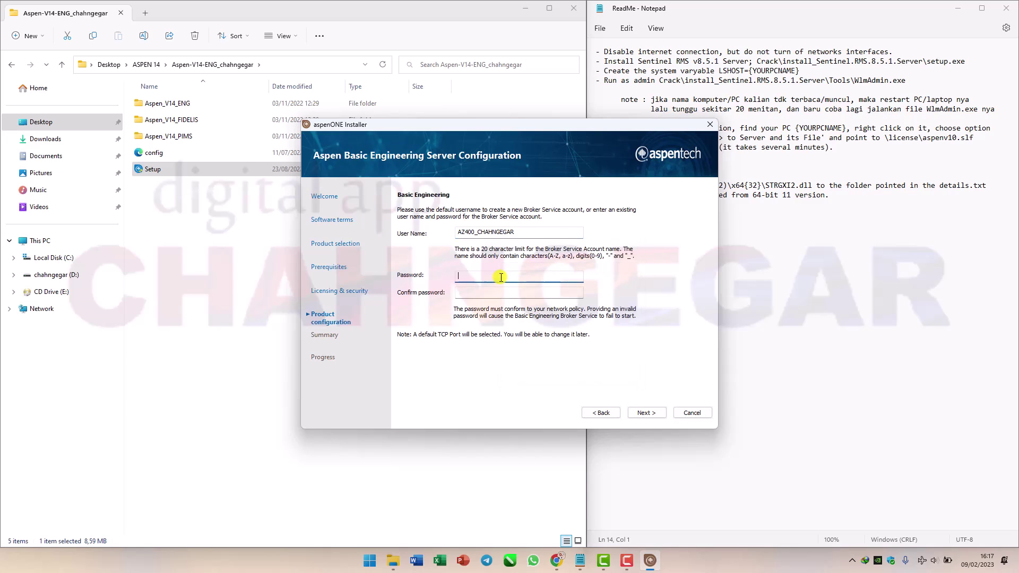
pyautogui.rightClick(501, 277)
pyautogui.click(522, 326)
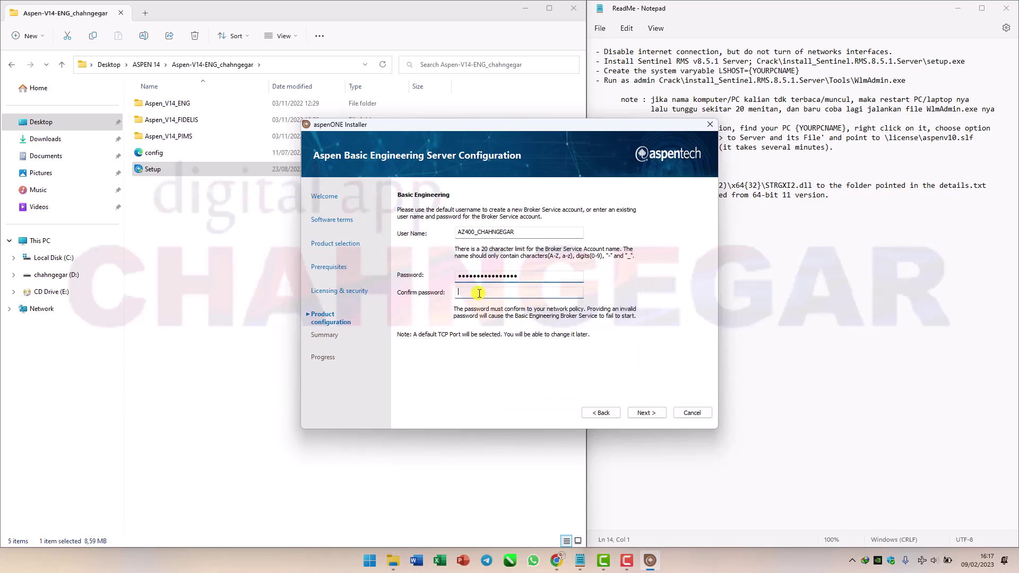
pyautogui.click(484, 293)
pyautogui.rightClick(484, 293)
pyautogui.click(505, 337)
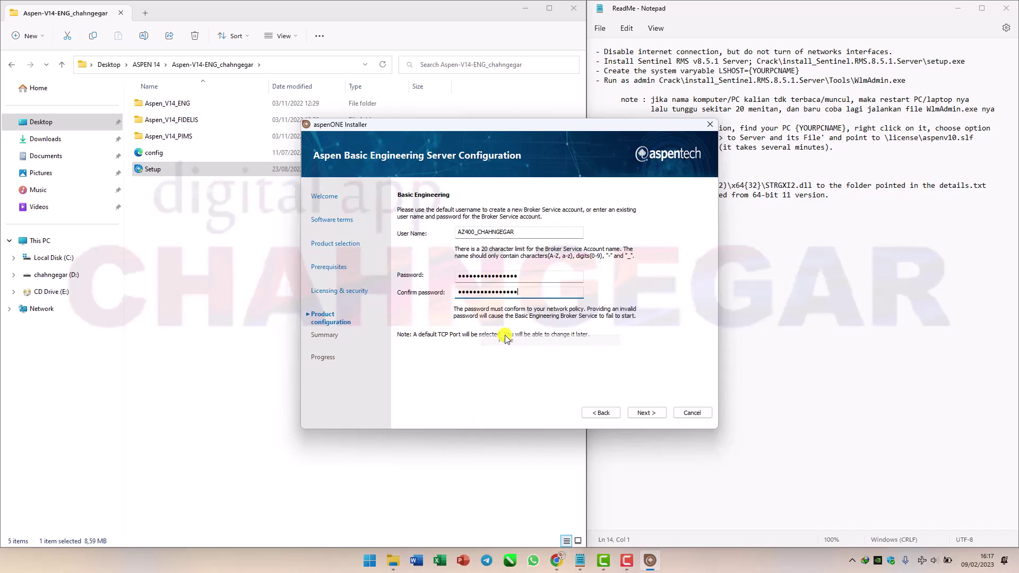
pyautogui.click(646, 412)
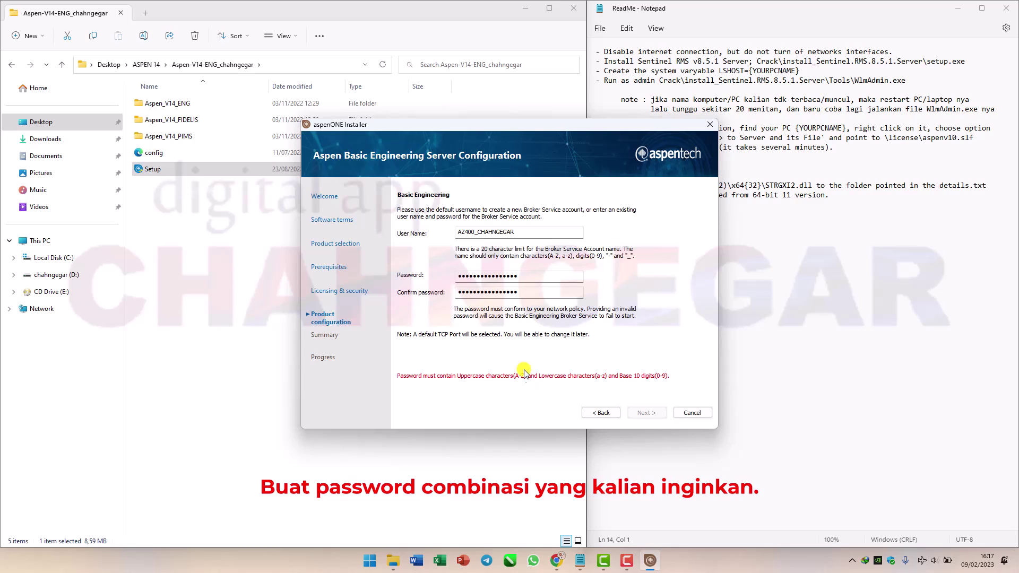
# - Enter a new Broker Service account password, repeat it in the confirmation field and continue to the installation summary
pyautogui.moveTo(530, 276); pyautogui.dragTo(440, 278)
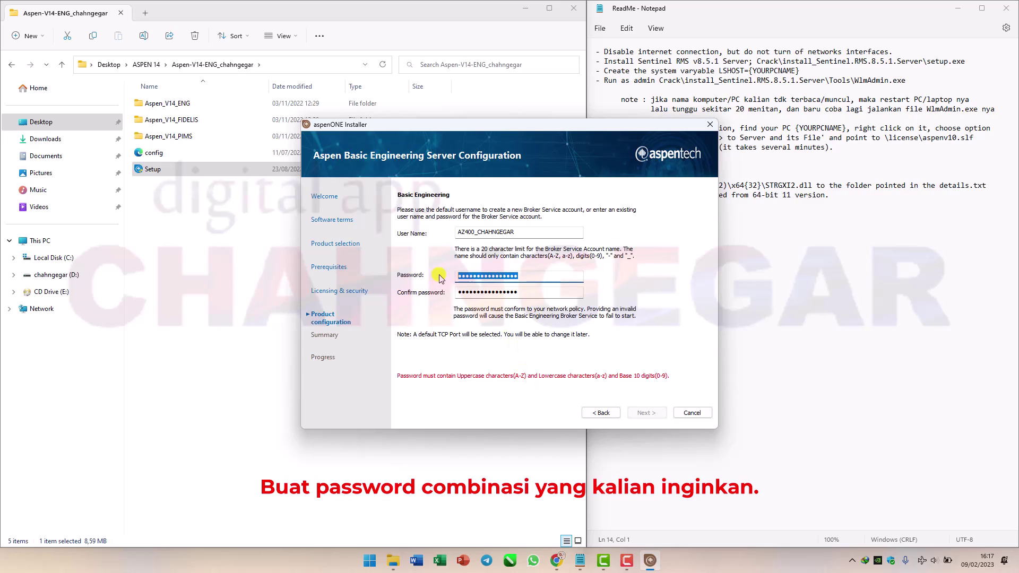
pyautogui.press('BackSpace')
pyautogui.write('••')
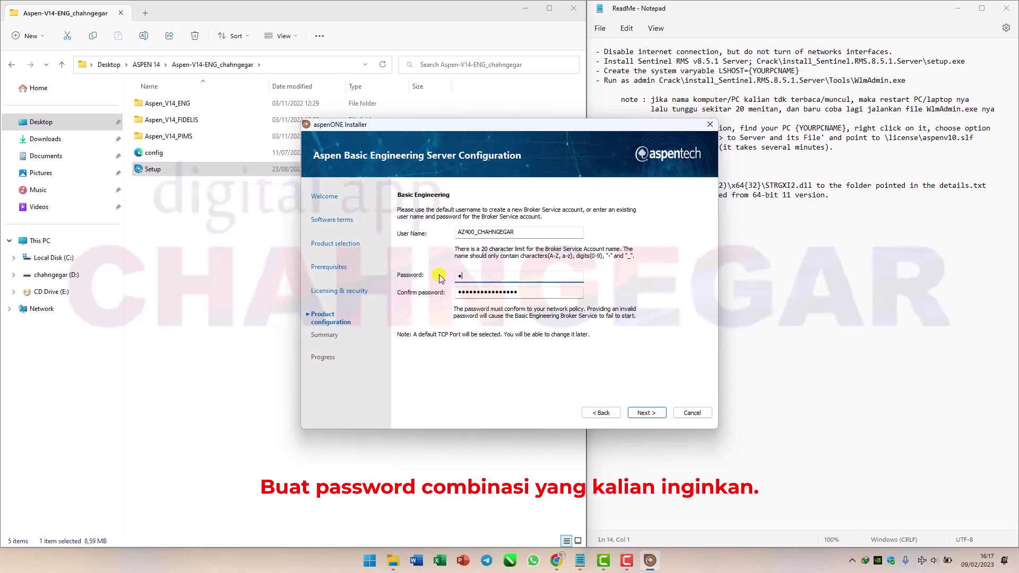
pyautogui.write('•••••••••')
pyautogui.press('Tab')
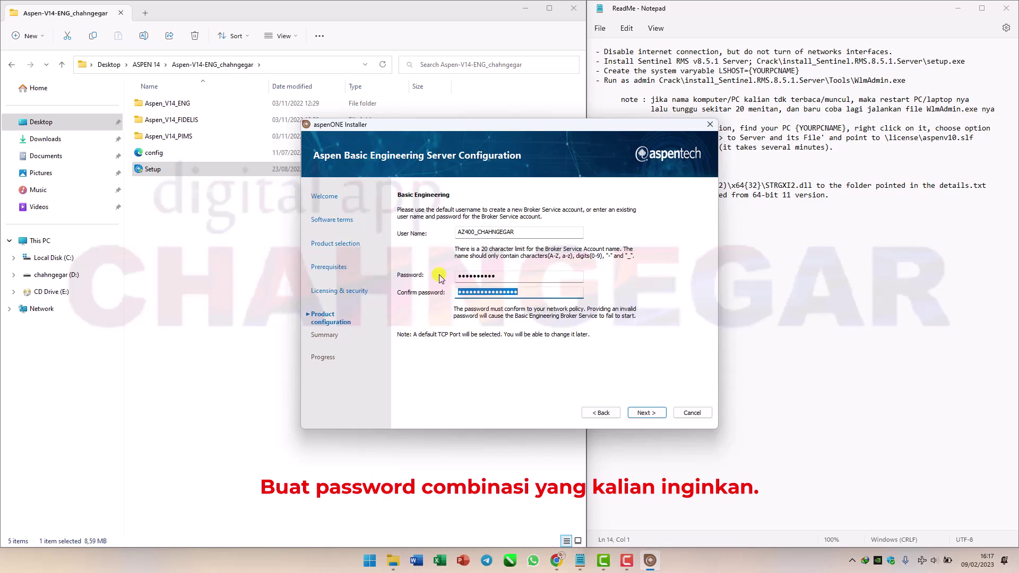
pyautogui.write('••••••••••')
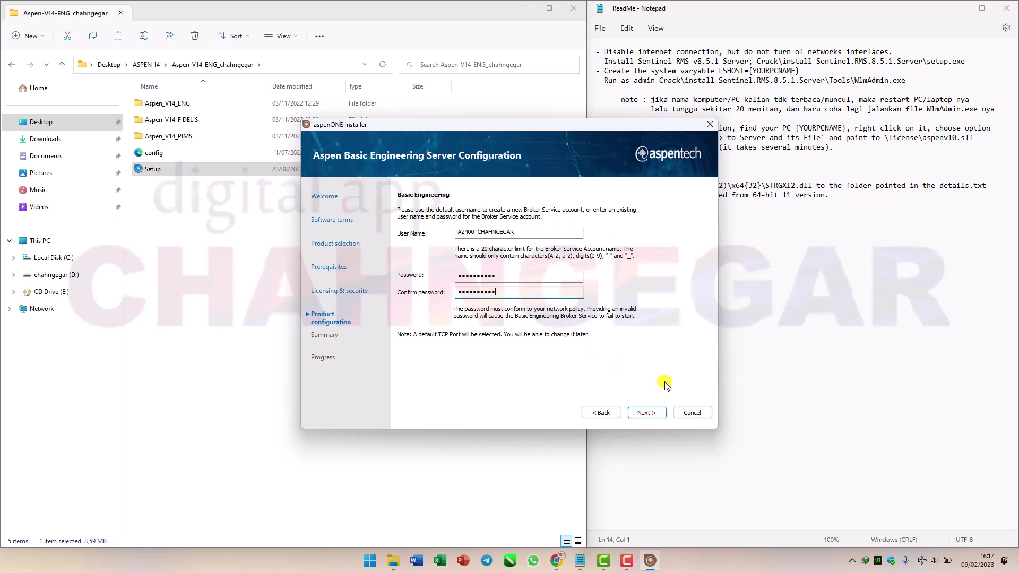
pyautogui.click(660, 412)
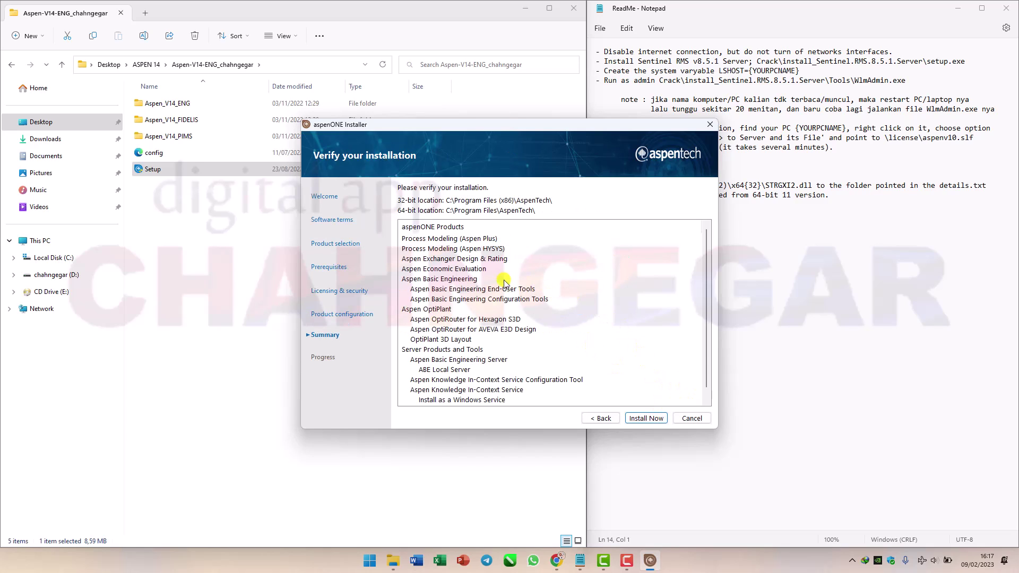
# - Review the installation summary, install the selected aspenONE products and finish the installer
pyautogui.scroll(-1, 475, 271)
pyautogui.scroll(1, 495, 354)
pyautogui.click(657, 420)
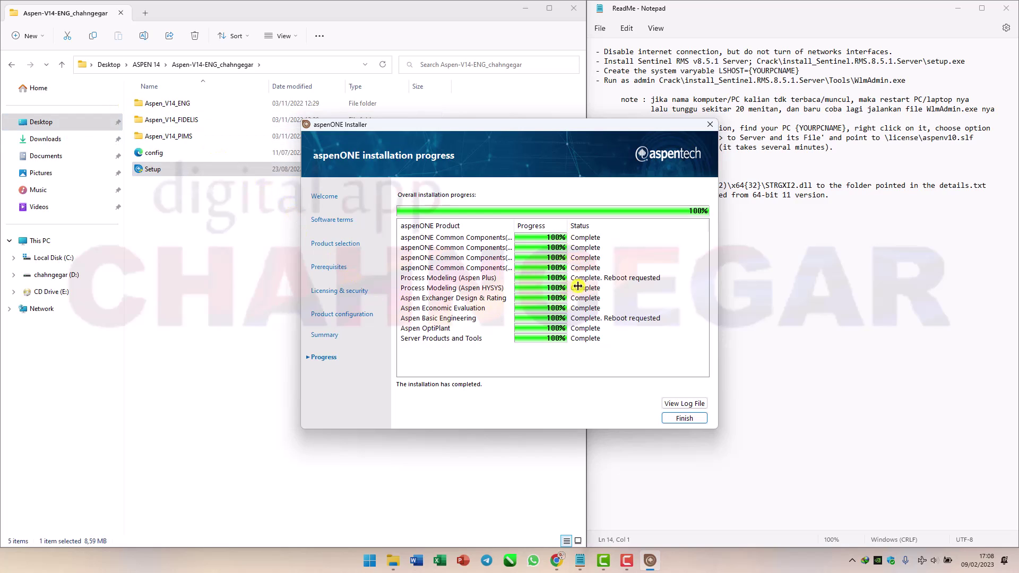
pyautogui.click(677, 418)
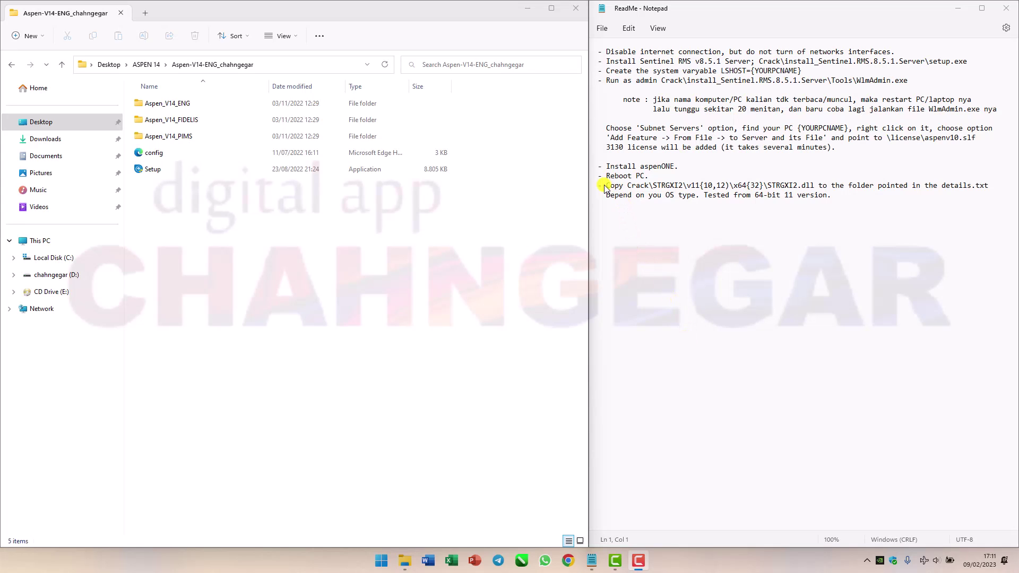
# - Append "after restart..." to the ReadMe's "Reboot PC." line and add a blank line below it
pyautogui.click(657, 176)
pyautogui.write('after')
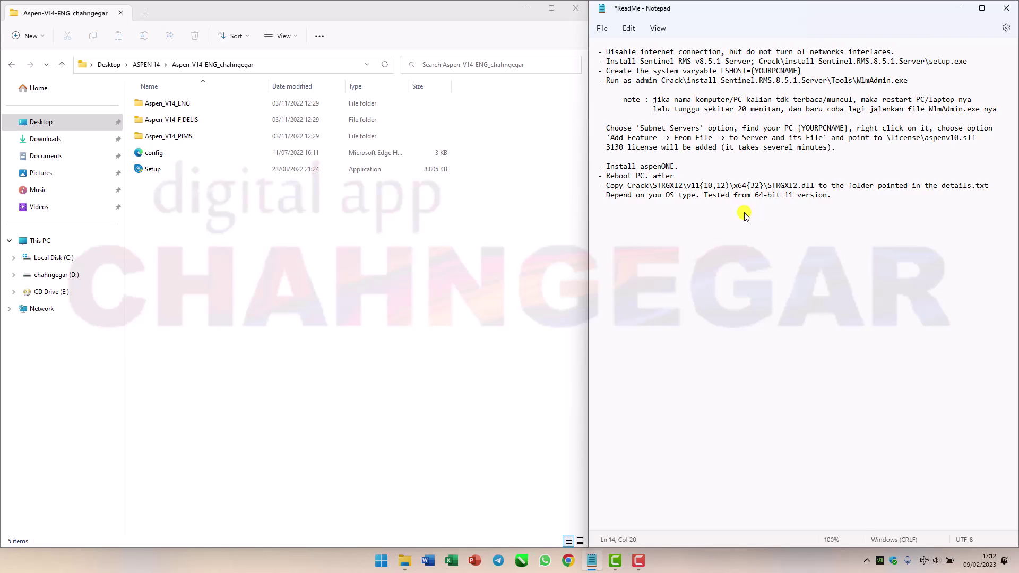
pyautogui.write('restart...')
pyautogui.press('Return')
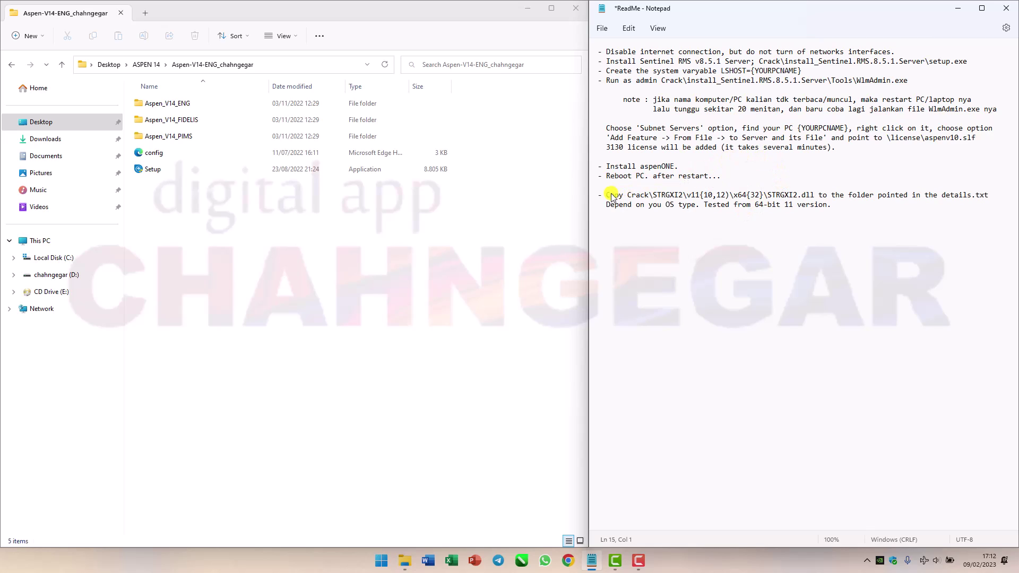
# - Highlight the STRGXI2 copy instruction in the ReadMe and open the STRGXI2 folder inside FIX Full
pyautogui.moveTo(607, 196); pyautogui.dragTo(720, 196)
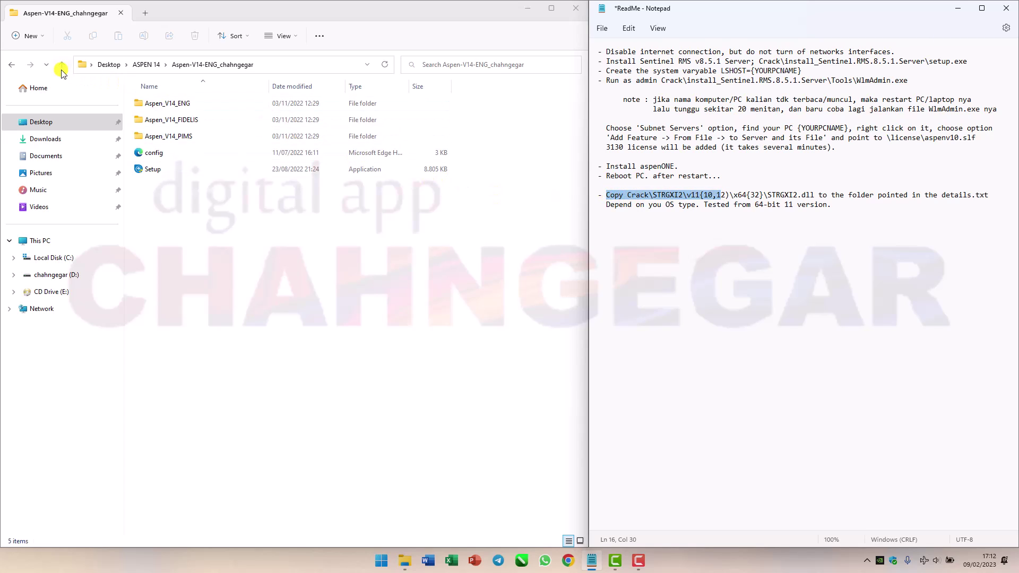
pyautogui.click(12, 64)
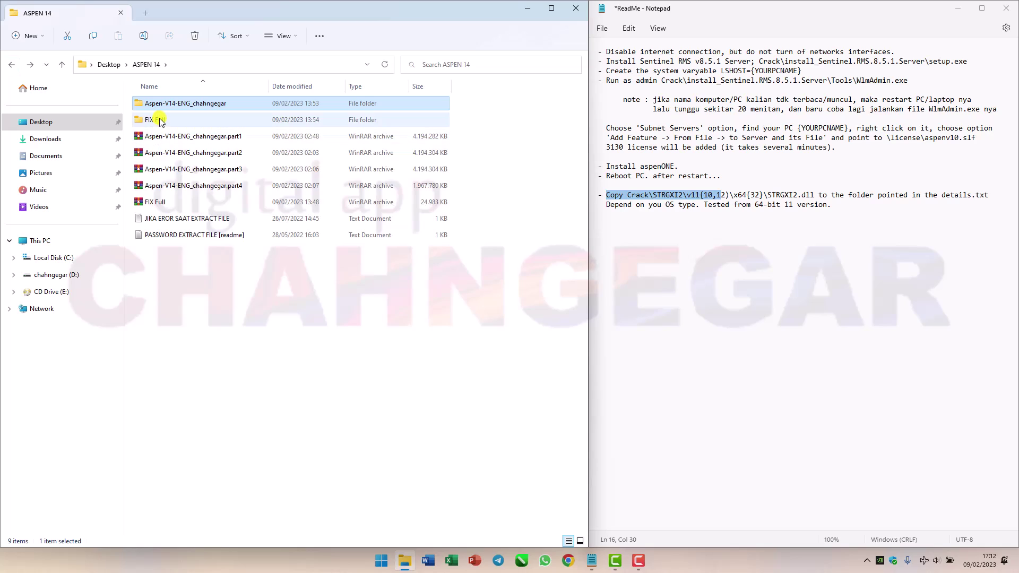
pyautogui.doubleClick(154, 120)
pyautogui.click(168, 139)
pyautogui.doubleClick(168, 139)
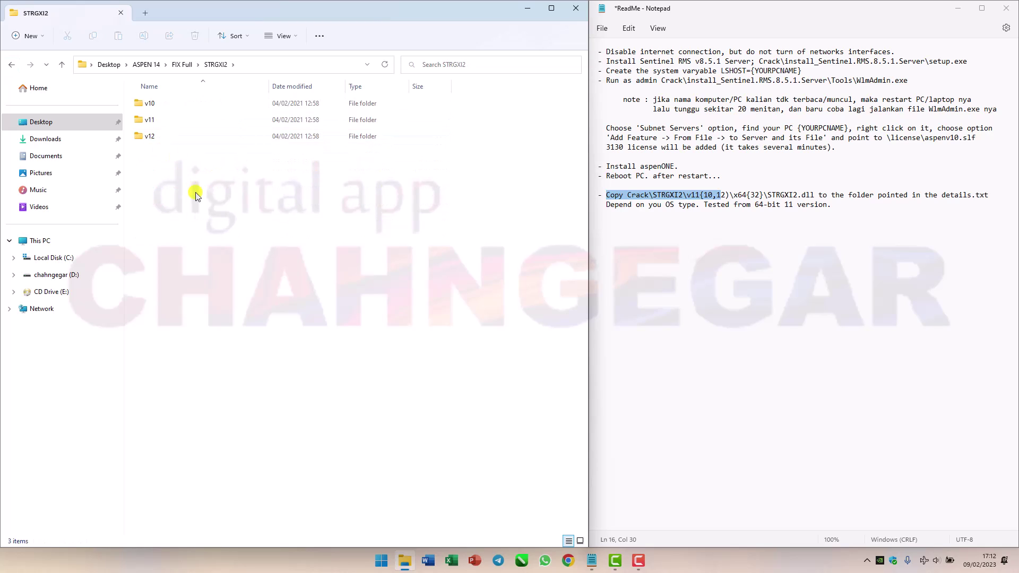
pyautogui.click(715, 196)
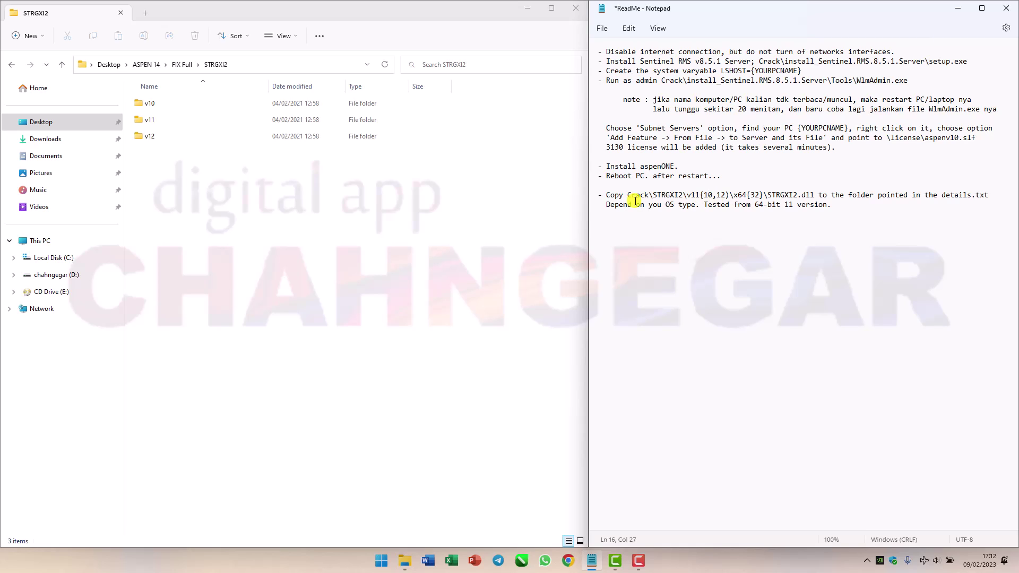
# - Look through the v10 folder and the 64bit folder inside v11, and return to the STRGXI2 folder
pyautogui.doubleClick(179, 105)
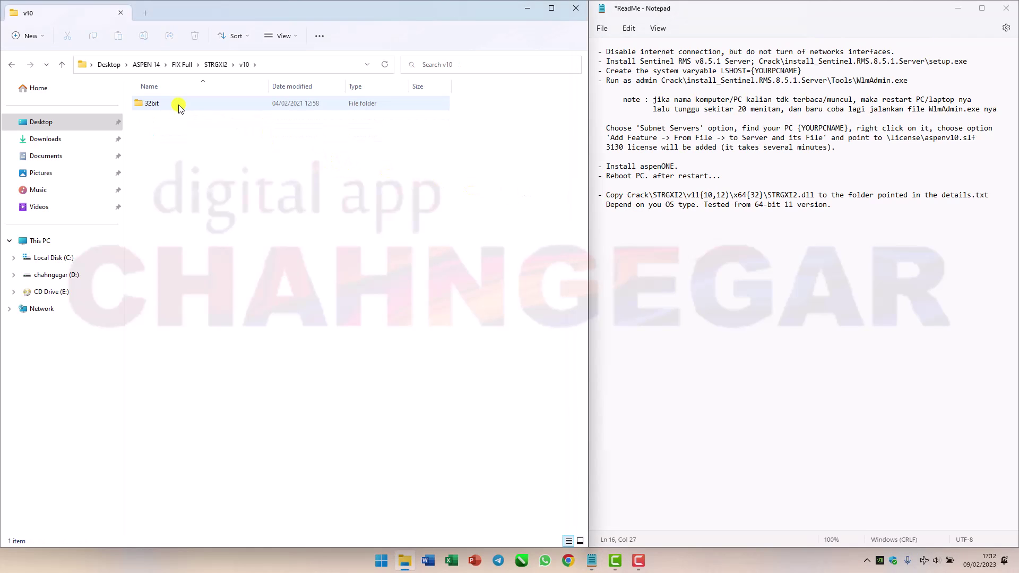
pyautogui.hotkey('alt', 'Left')
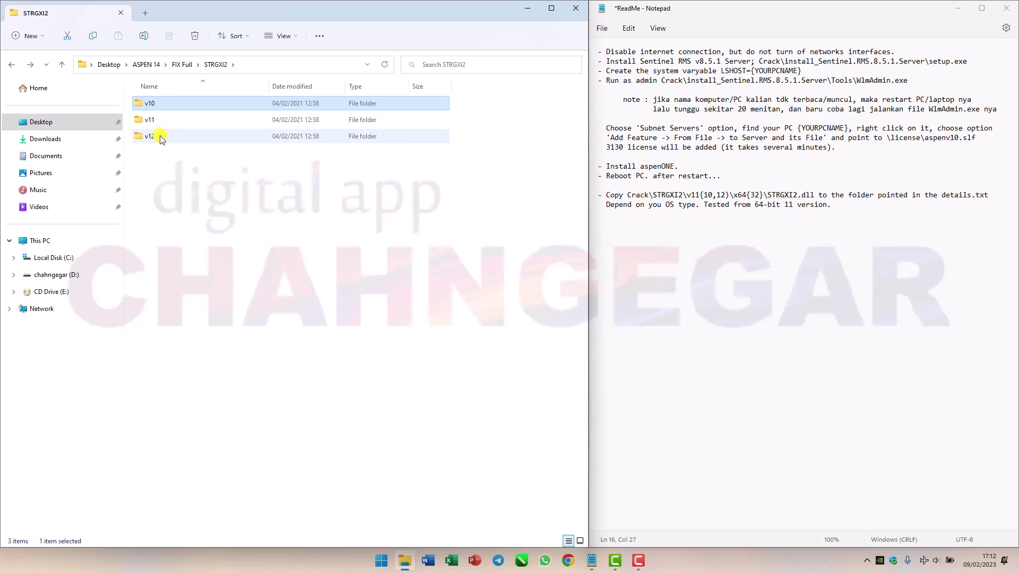
pyautogui.doubleClick(159, 121)
pyautogui.doubleClick(159, 121)
pyautogui.click(169, 120)
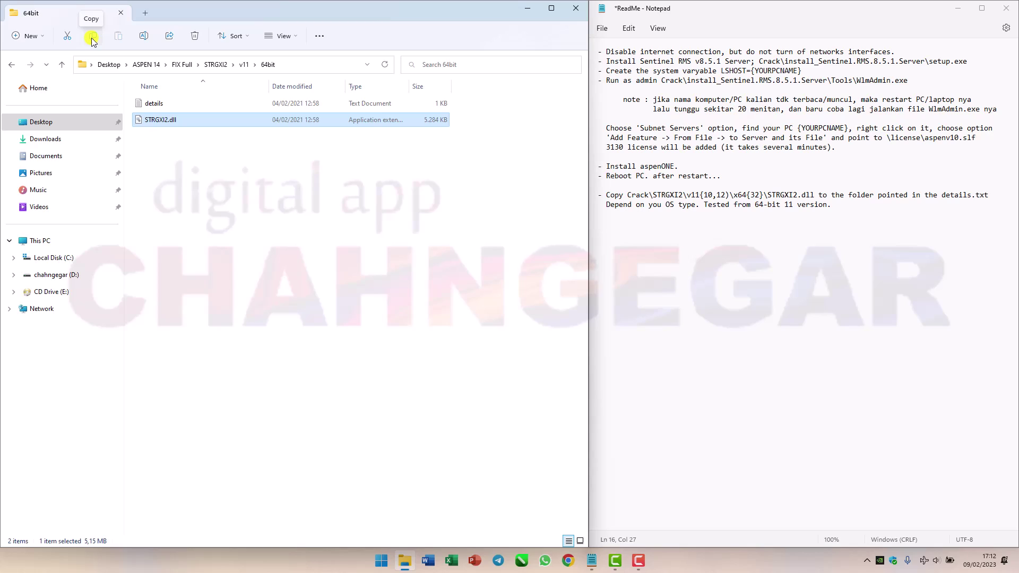
pyautogui.press('BackSpace')
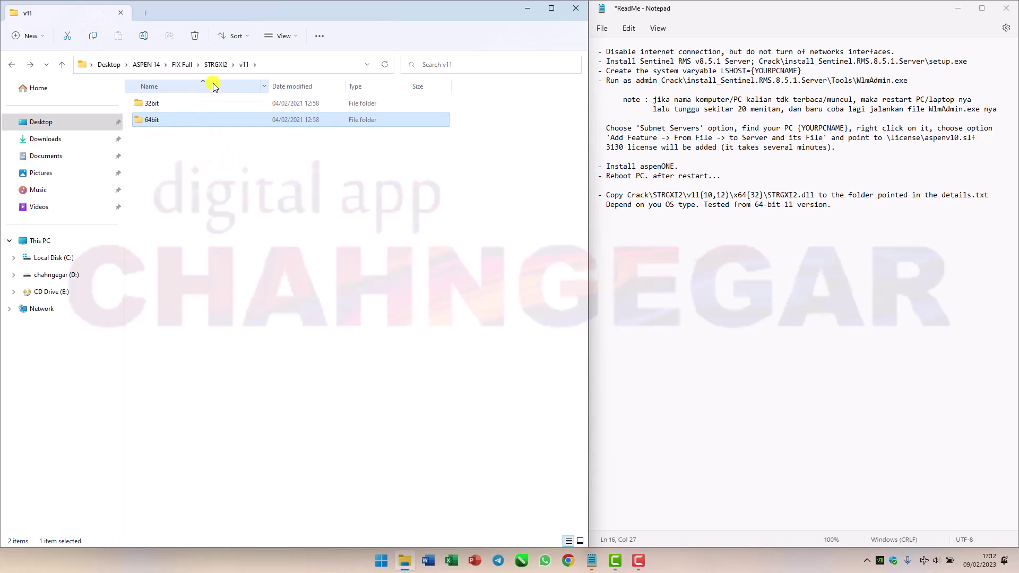
pyautogui.click(215, 65)
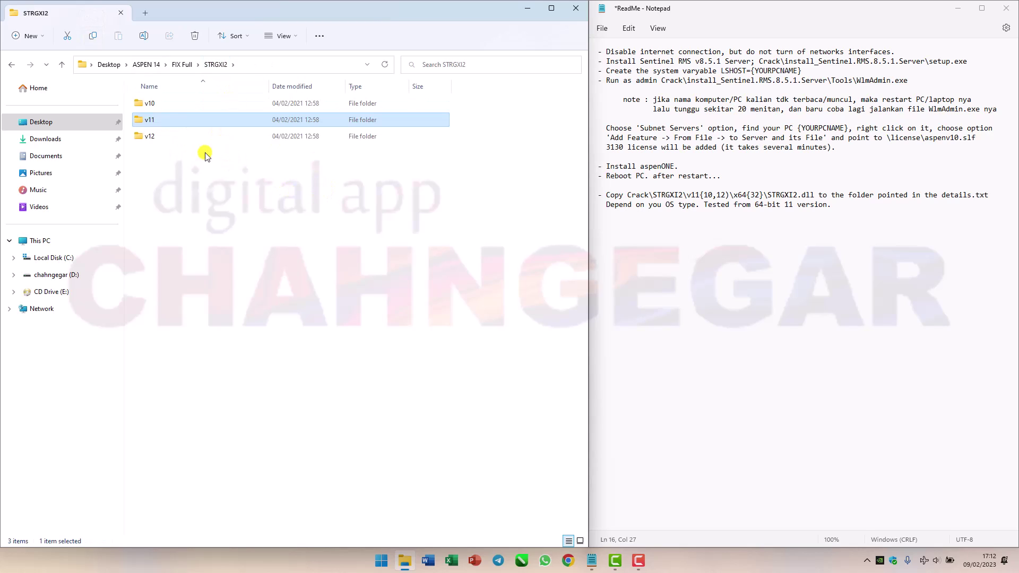
# - Open the 64bit folder inside v12 and copy its STRGXI2.dll file
pyautogui.doubleClick(165, 137)
pyautogui.doubleClick(162, 121)
pyautogui.click(165, 121)
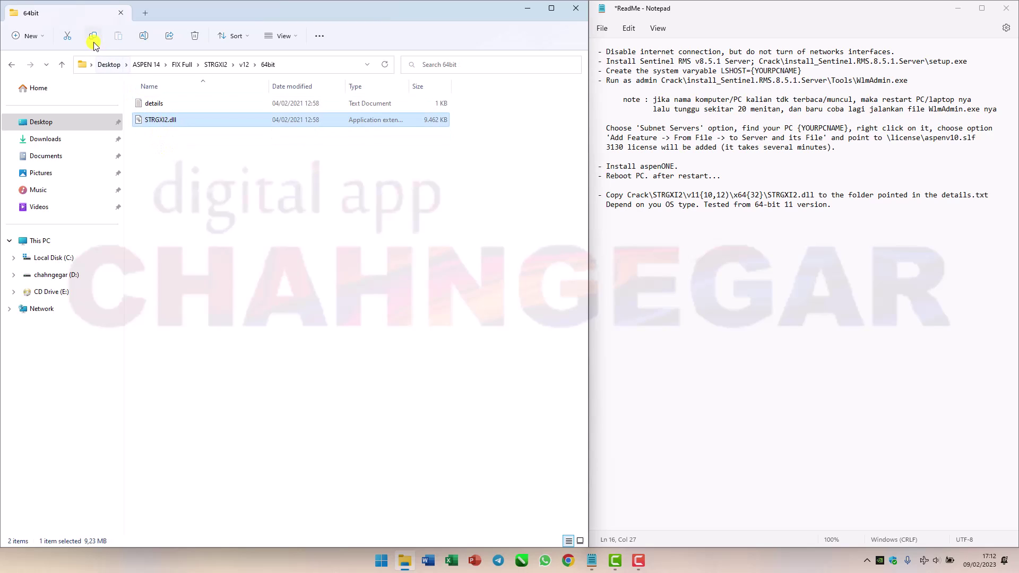
pyautogui.click(94, 40)
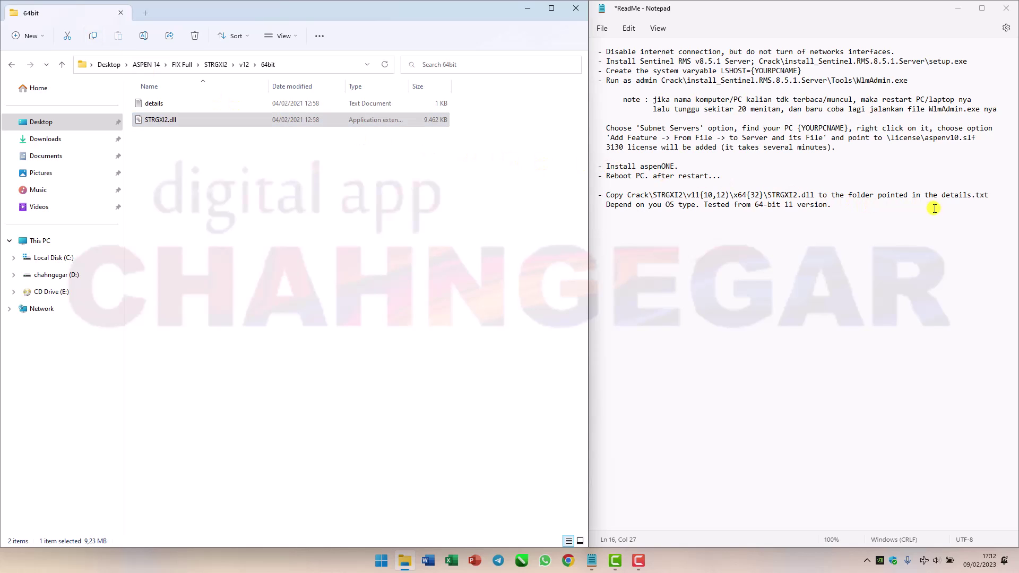
# - Open the details text file and copy the path C:\Program Files\Common Files\AspenTech Shared\ from it
pyautogui.doubleClick(177, 106)
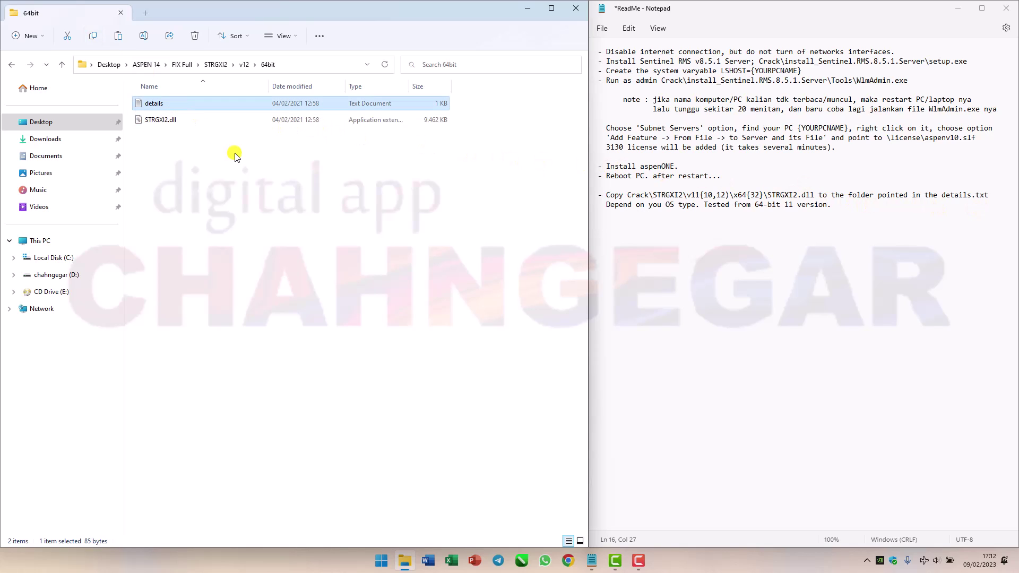
pyautogui.moveTo(296, 132); pyautogui.dragTo(334, 168)
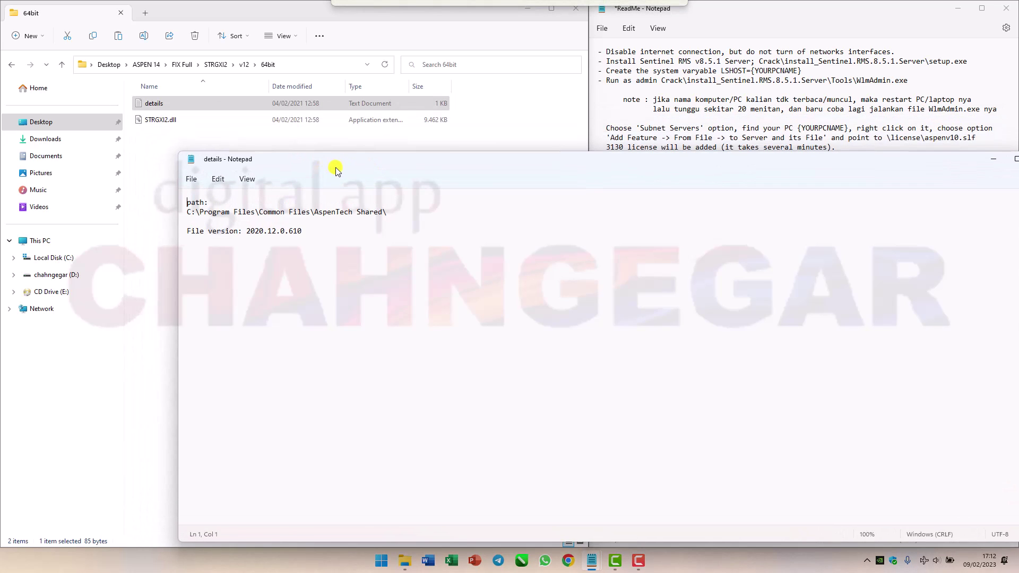
pyautogui.tripleClick(187, 213)
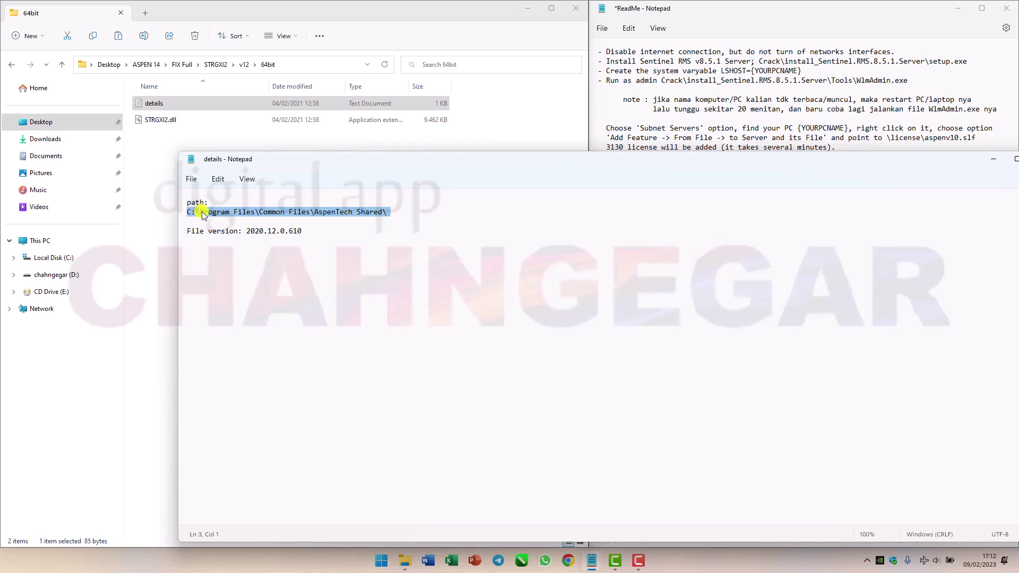
pyautogui.rightClick(203, 213)
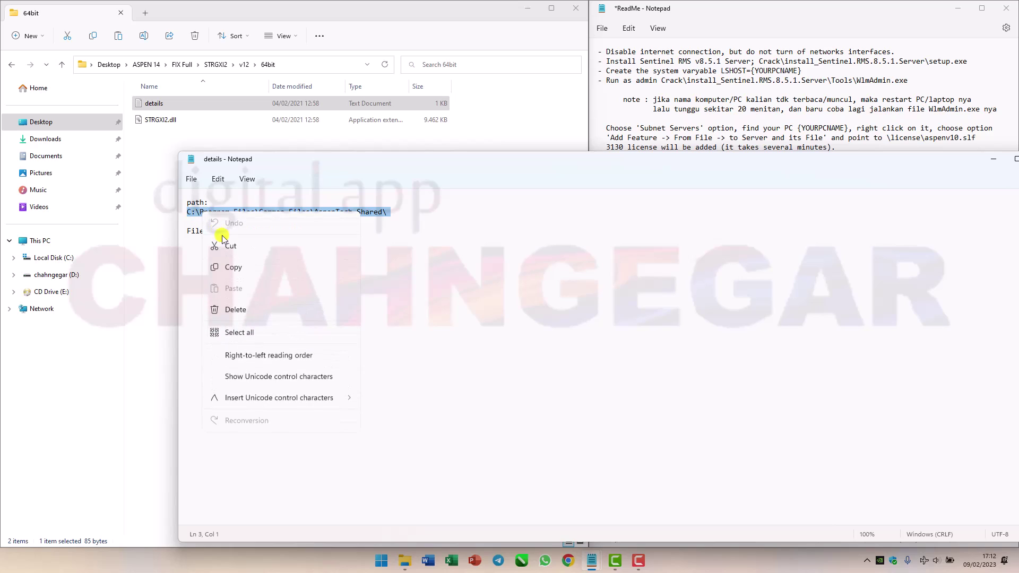
pyautogui.click(237, 268)
# - Open the folder C:\Program Files\Common Files\AspenTech Shared\ in a new File Explorer tab using the copied path
pyautogui.click(474, 141)
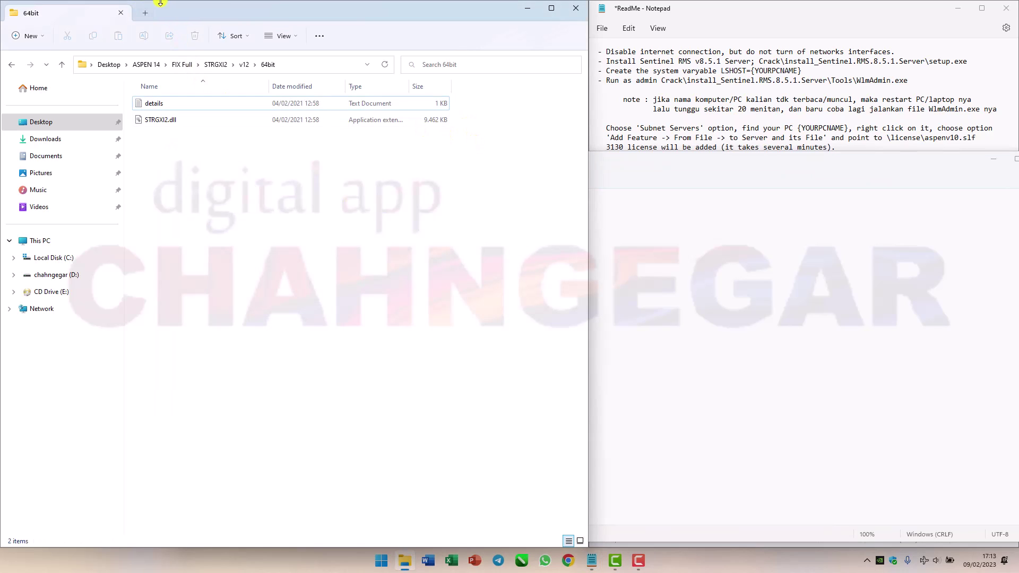
pyautogui.click(144, 14)
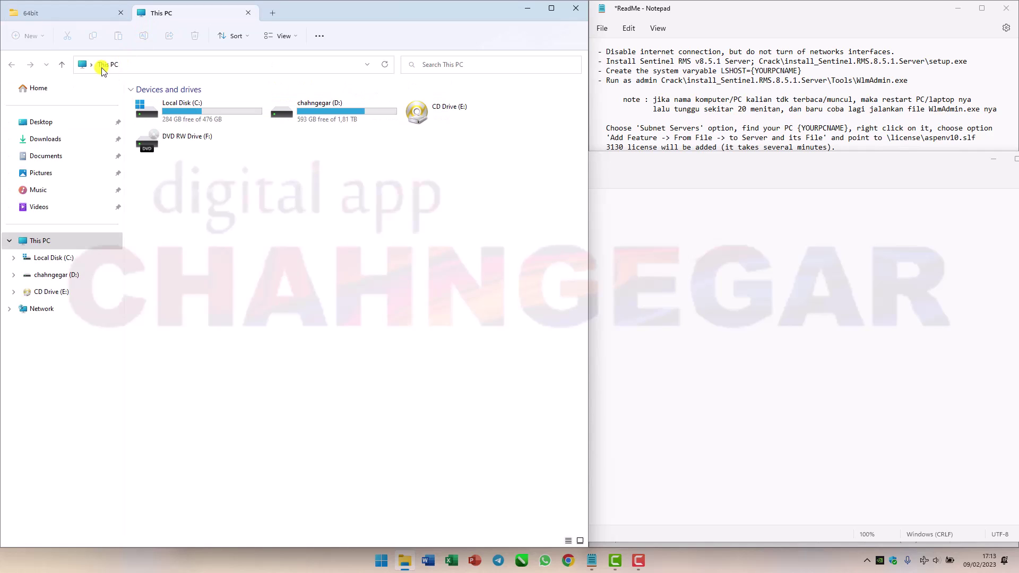
pyautogui.click(83, 66)
pyautogui.rightClick(106, 69)
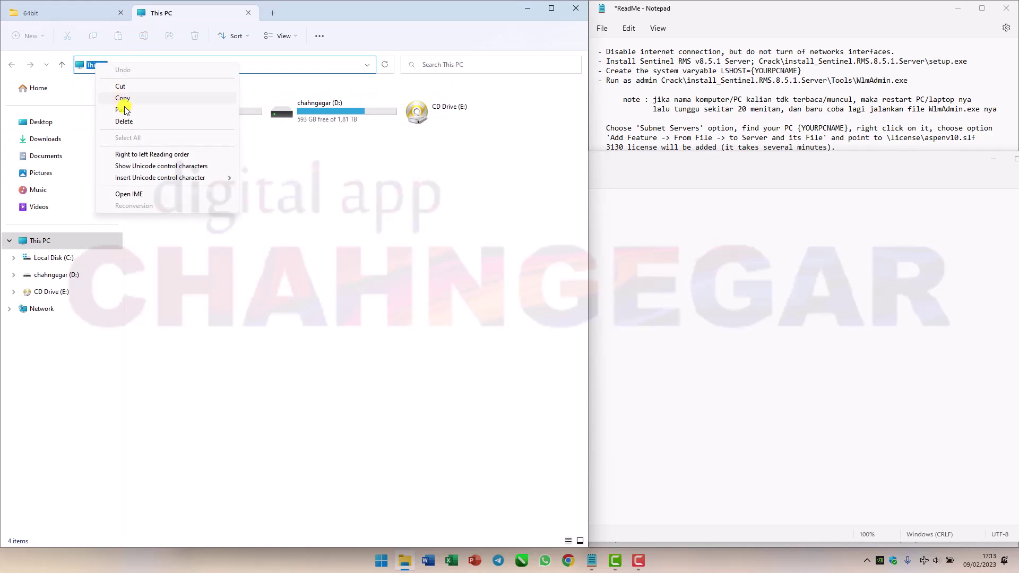
pyautogui.click(125, 105)
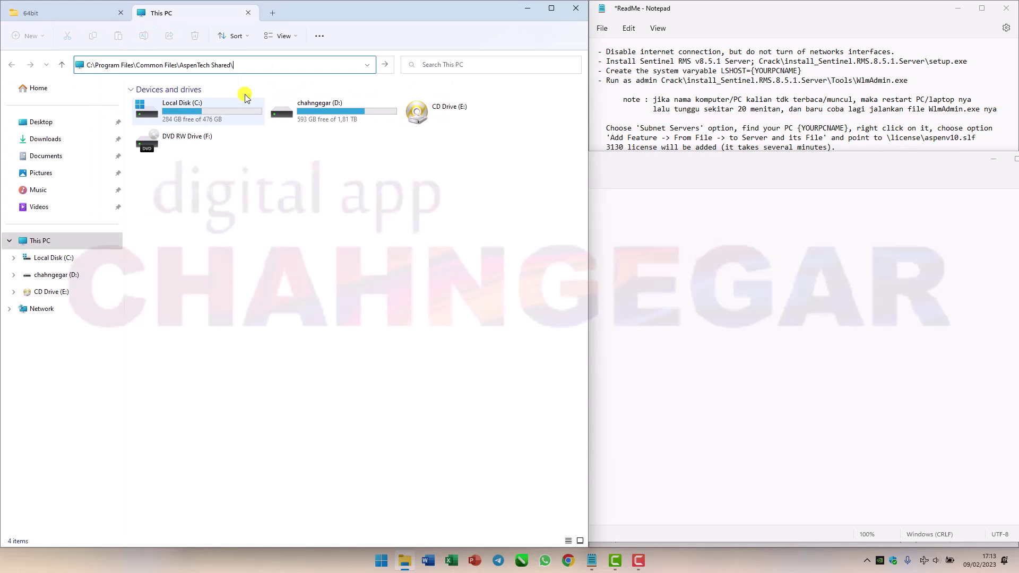
pyautogui.click(384, 65)
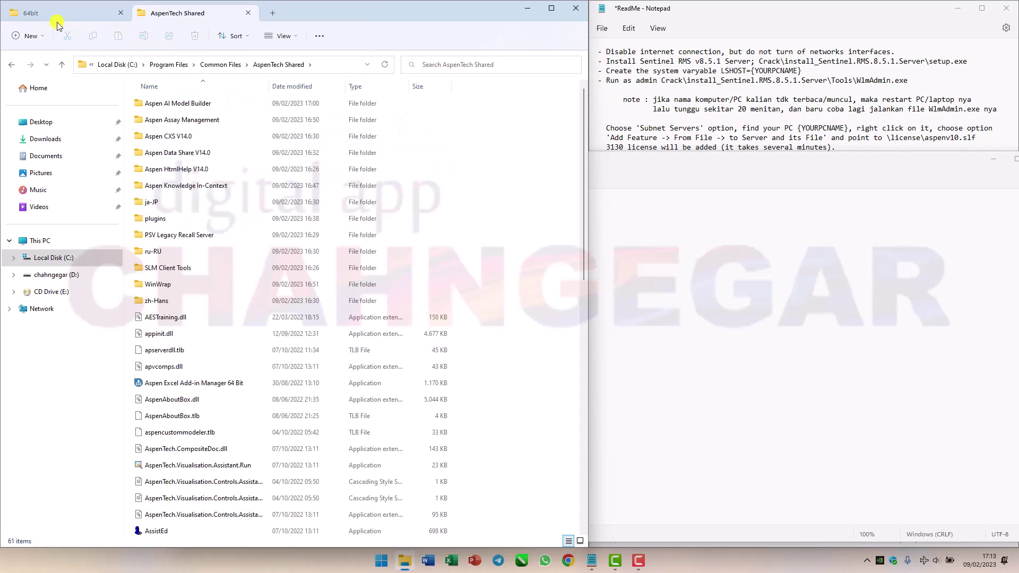
# - Return to the v12 64bit folder and copy STRGXI2.dll to the clipboard again
pyautogui.click(50, 14)
pyautogui.click(165, 122)
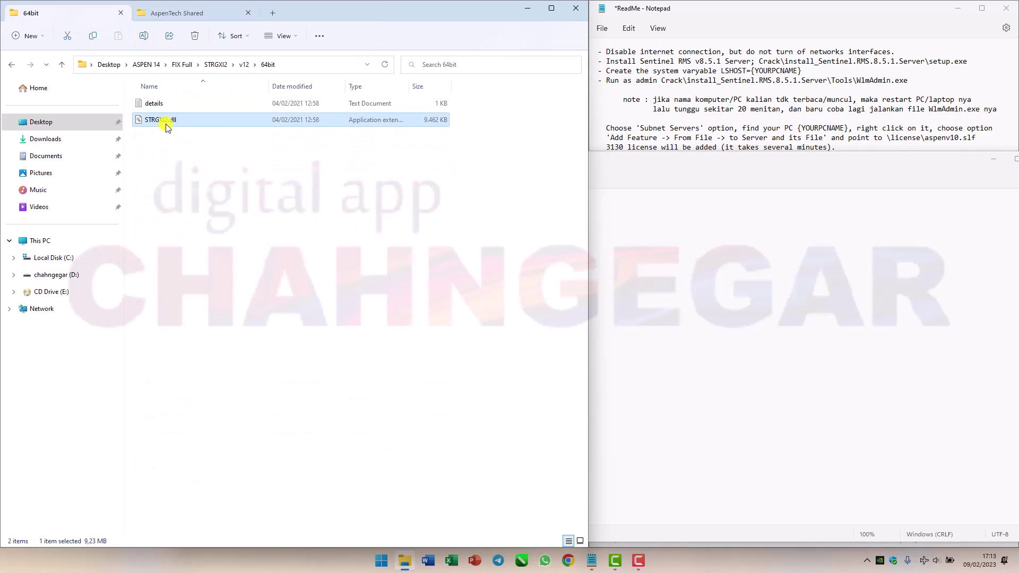
pyautogui.rightClick(166, 126)
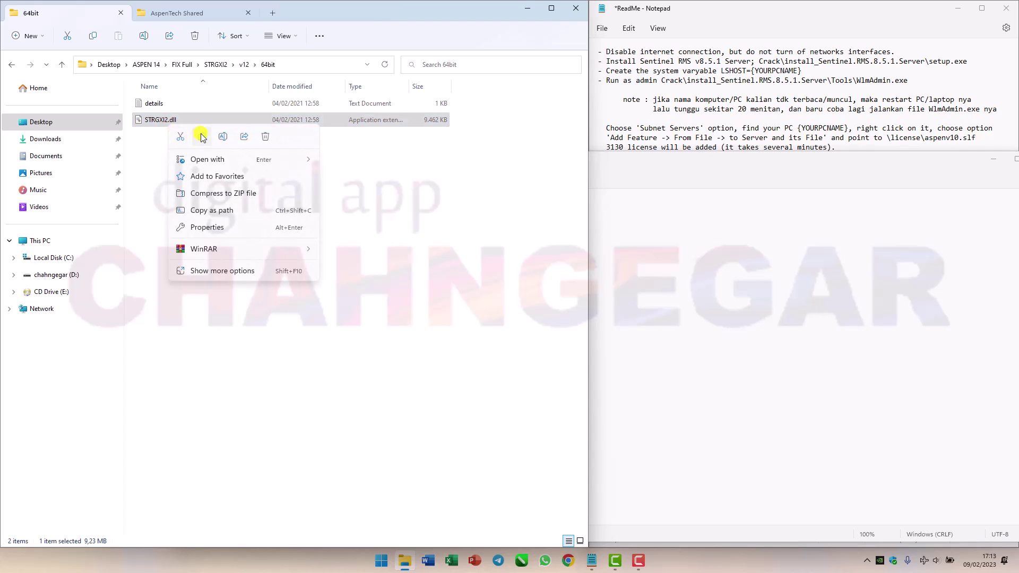
pyautogui.click(202, 137)
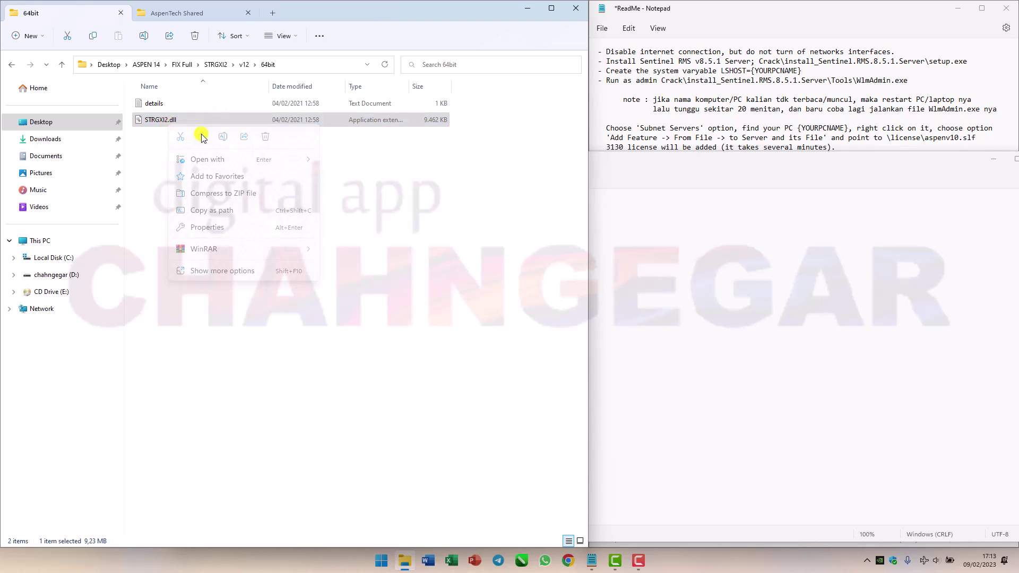
# - Check the ReadMe's copy instruction and the path in the details file against the AspenTech Shared folder
pyautogui.click(705, 129)
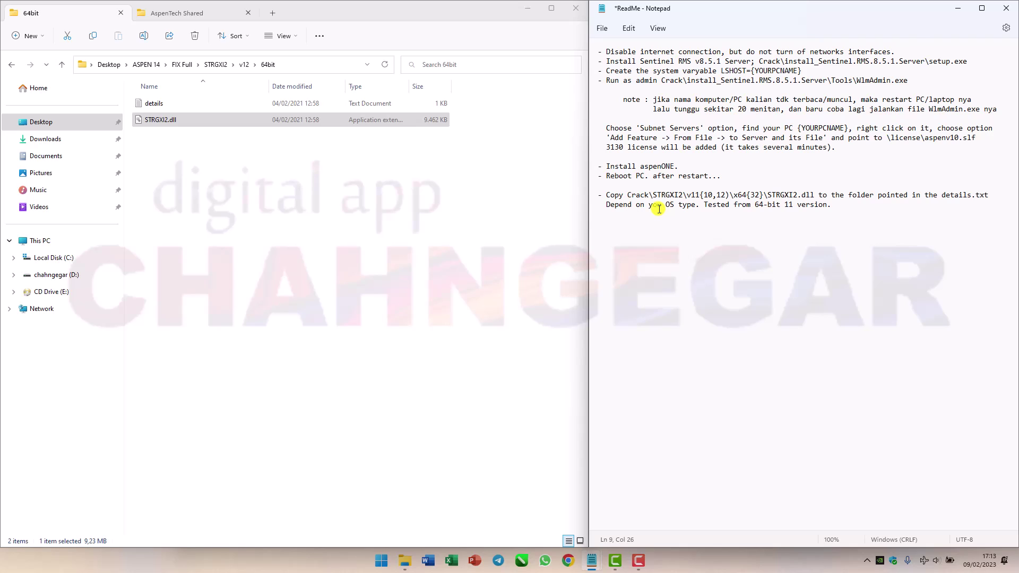
pyautogui.click(178, 12)
pyautogui.scroll(-1, 228, 258)
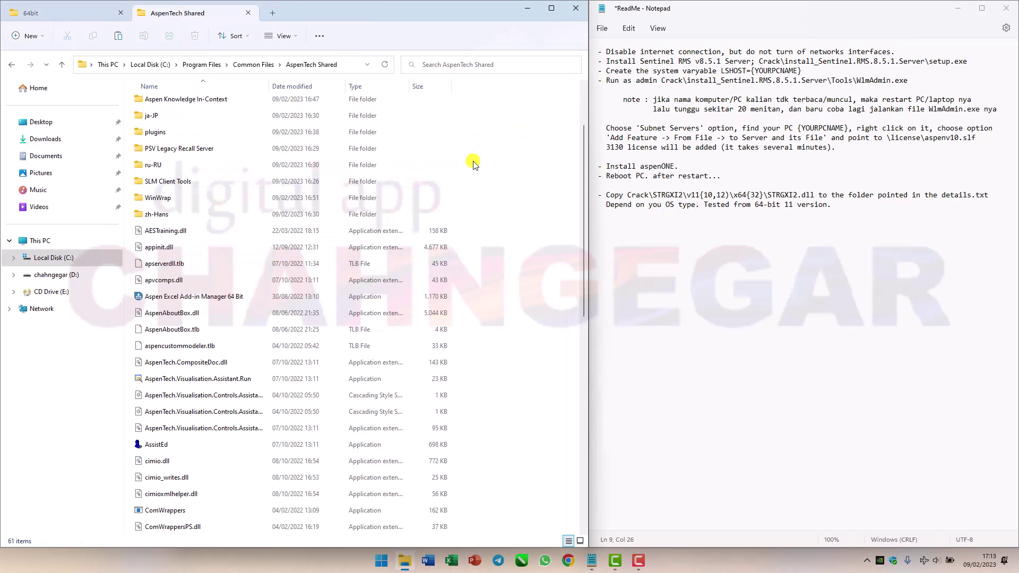
pyautogui.click(592, 558)
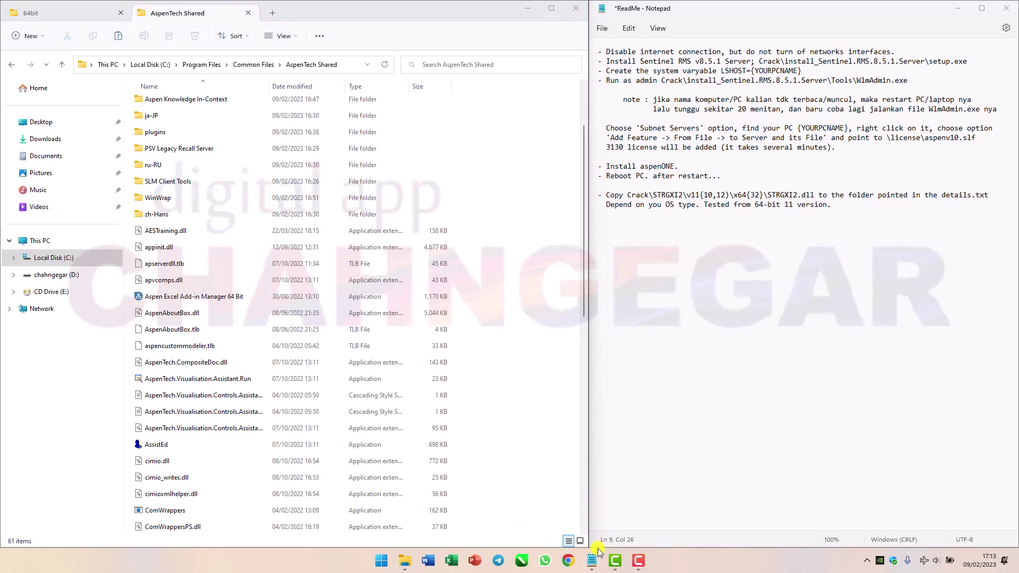
pyautogui.moveTo(592, 560)
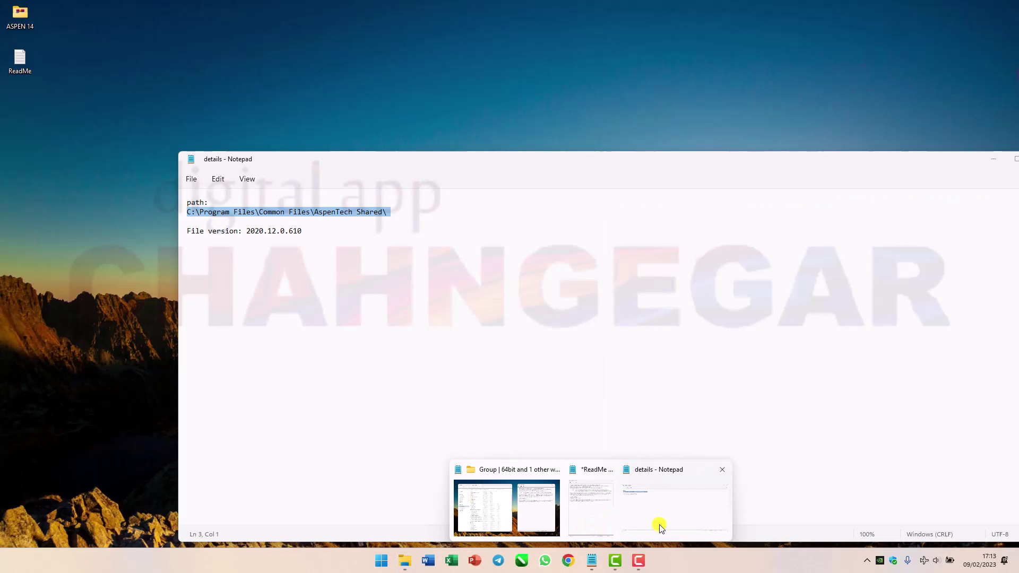
pyautogui.click(659, 528)
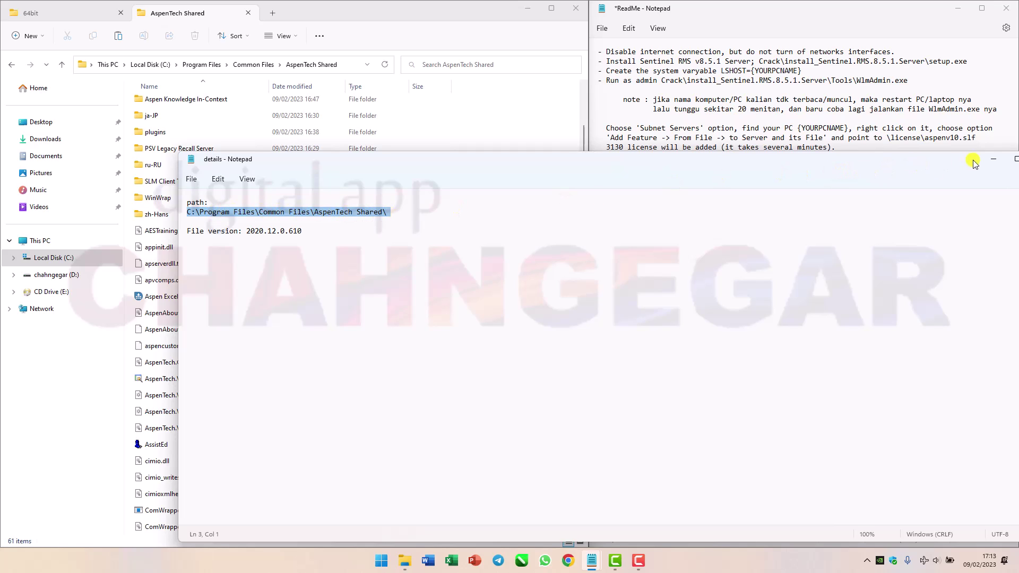
# - Paste STRGXI2.dll into the AspenTech Shared folder and grant the administrator permission for the copy
pyautogui.click(452, 123)
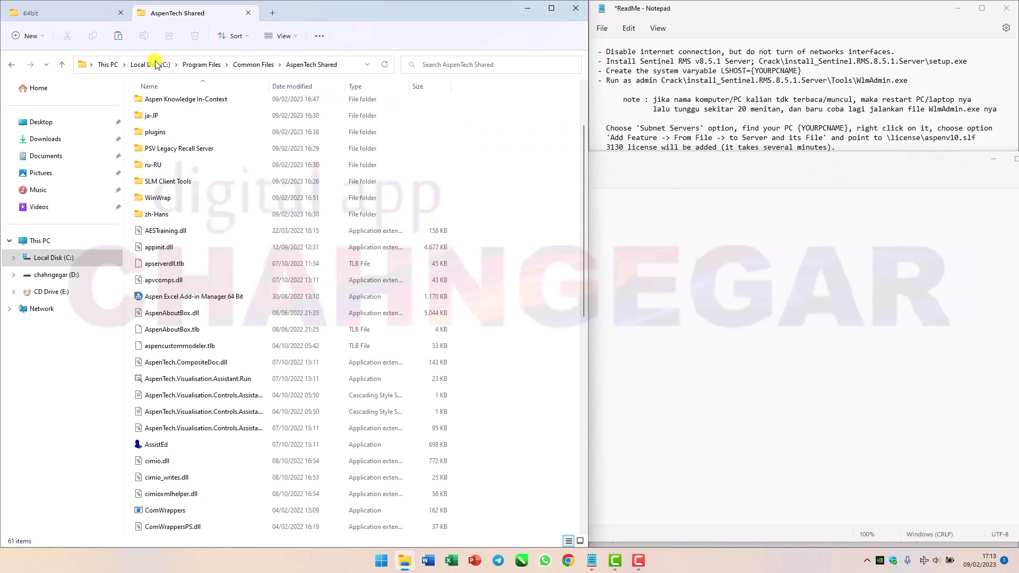
pyautogui.rightClick(452, 131)
pyautogui.press('Escape')
pyautogui.hotkey('ctrl', 'v')
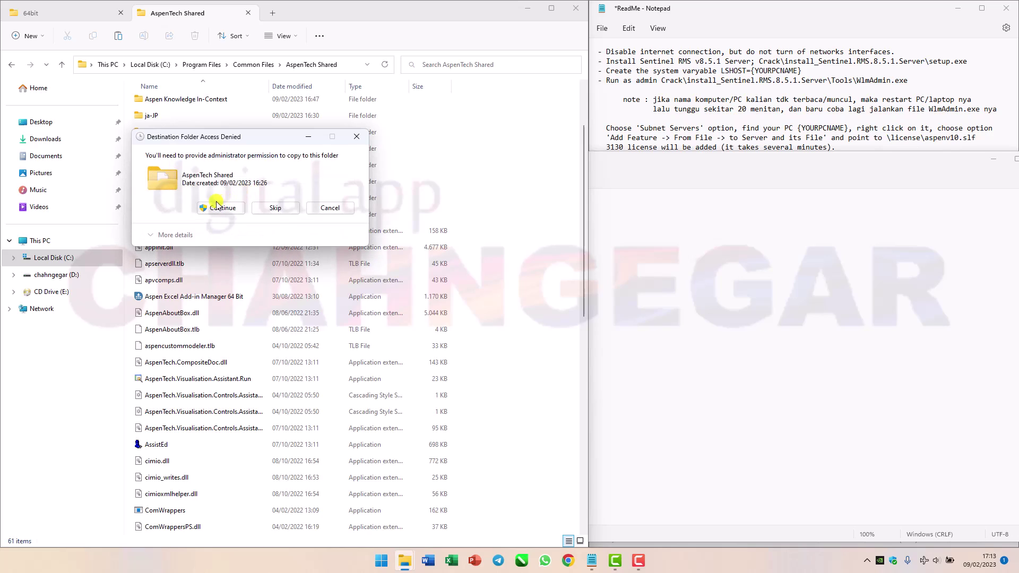
pyautogui.click(217, 206)
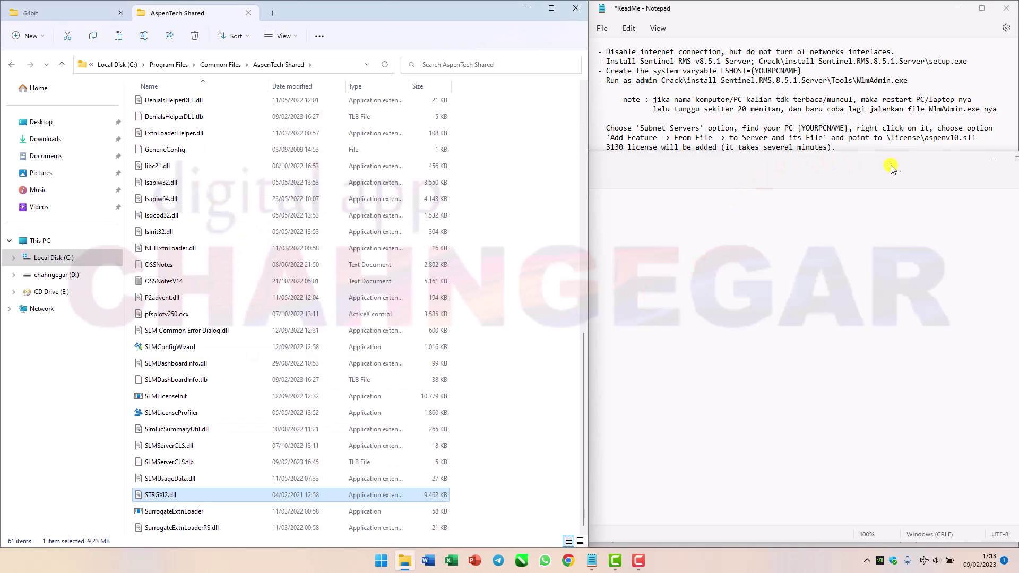
# - Minimize the details, File Explorer and ReadMe windows and refresh the desktop
pyautogui.click(994, 159)
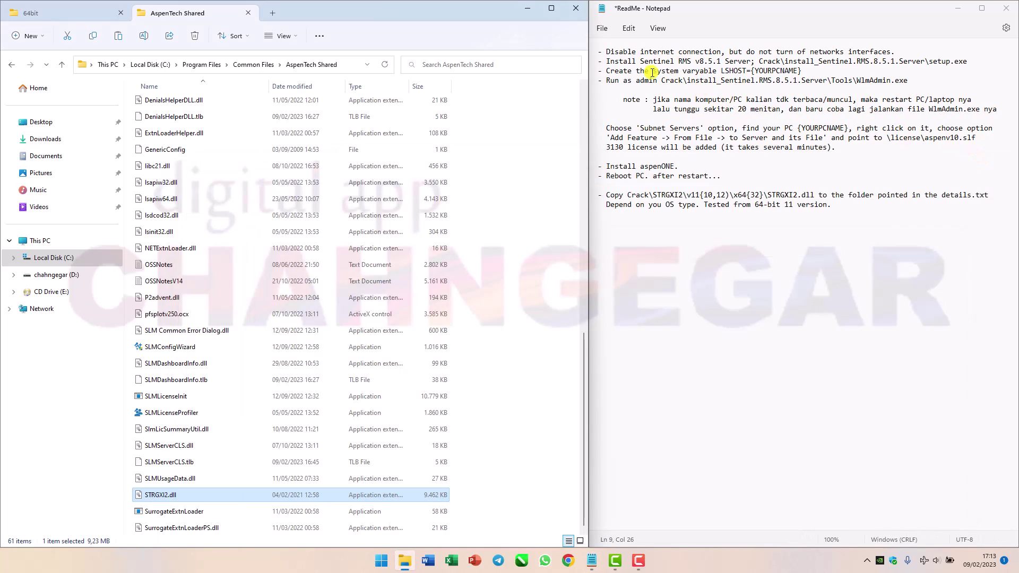
pyautogui.click(529, 8)
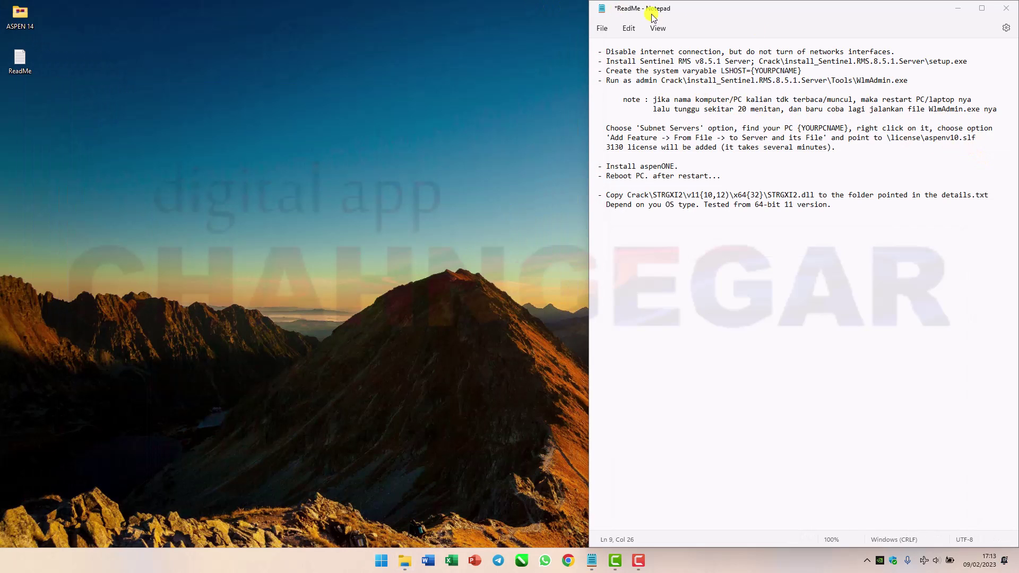
pyautogui.click(957, 9)
pyautogui.rightClick(419, 152)
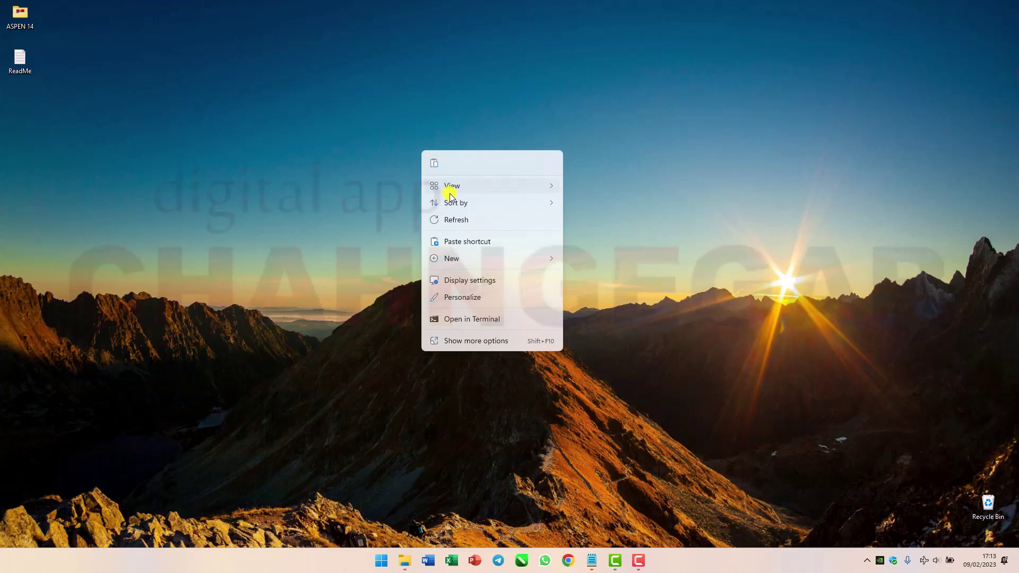
pyautogui.click(459, 218)
# - Examine the newly installed Aspen programs and folders in the list of all apps
pyautogui.click(382, 558)
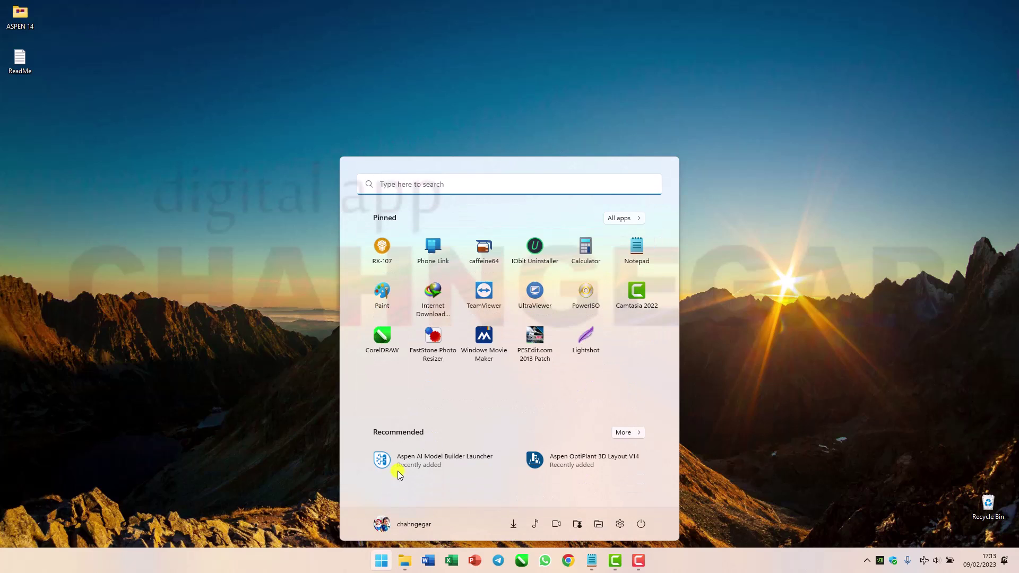
pyautogui.click(624, 218)
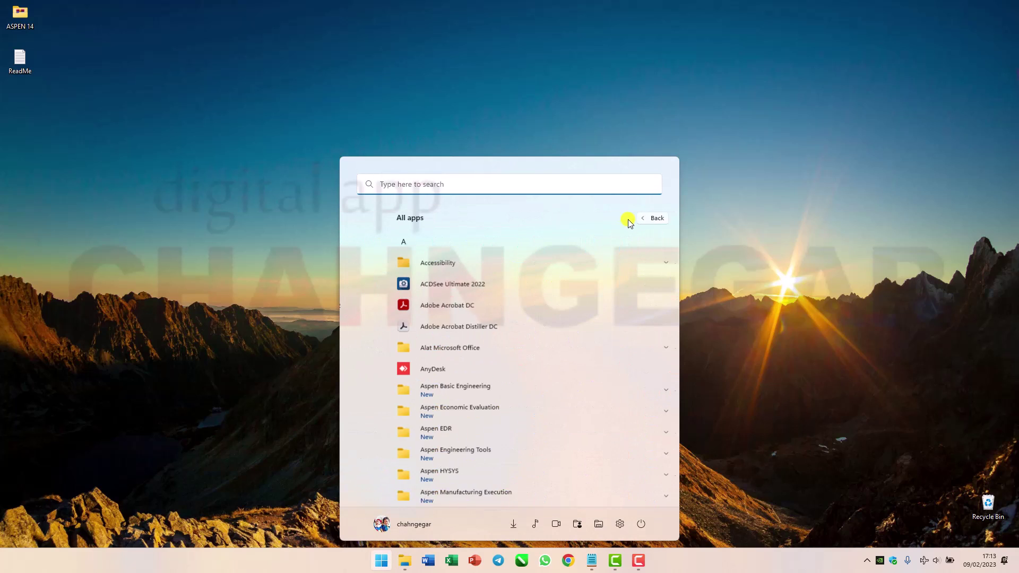
pyautogui.scroll(-5, 459, 356)
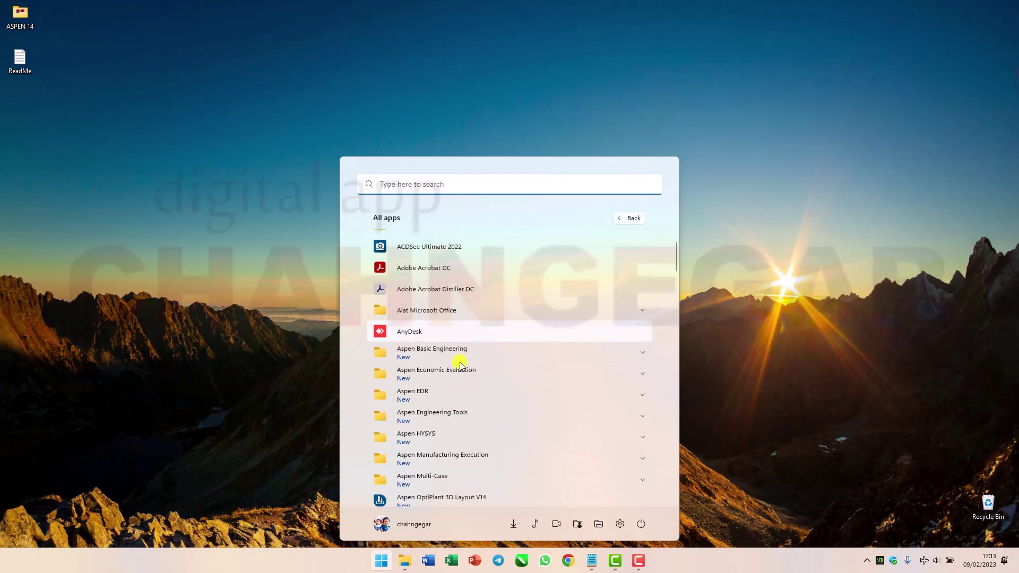
pyautogui.click(457, 268)
pyautogui.click(457, 268)
pyautogui.click(448, 289)
pyautogui.click(448, 289)
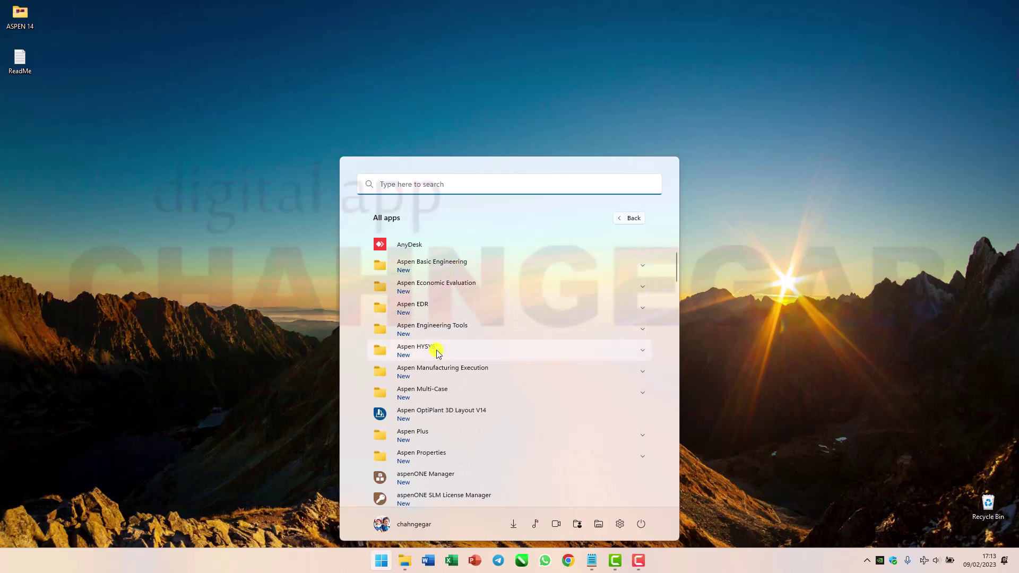
pyautogui.scroll(-2, 443, 329)
pyautogui.scroll(-2, 445, 297)
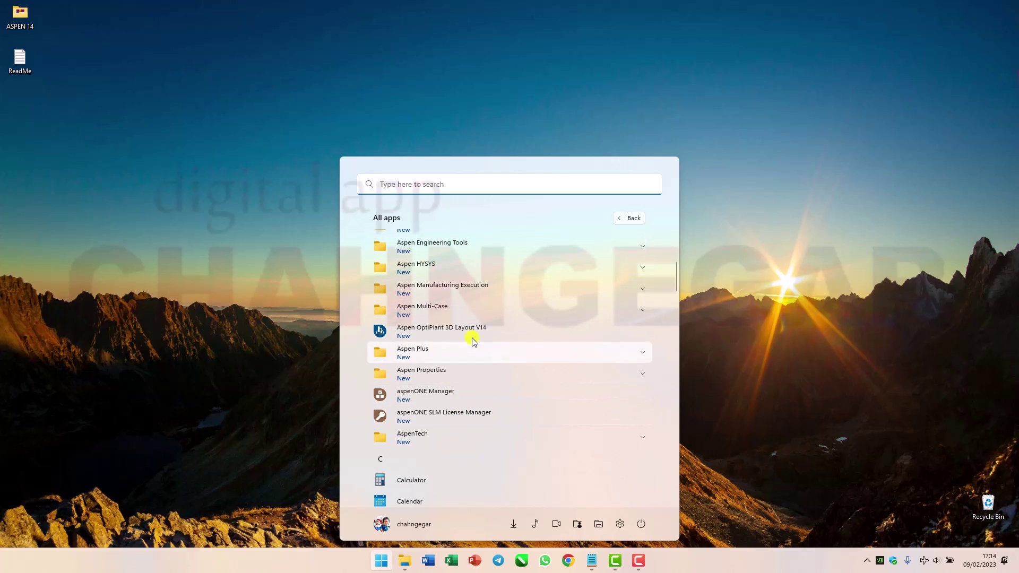
# - Examine the contents of the AspenTech folder in the list of all apps and collapse the folder again
pyautogui.scroll(-2, 487, 366)
pyautogui.click(474, 395)
pyautogui.scroll(-4, 480, 368)
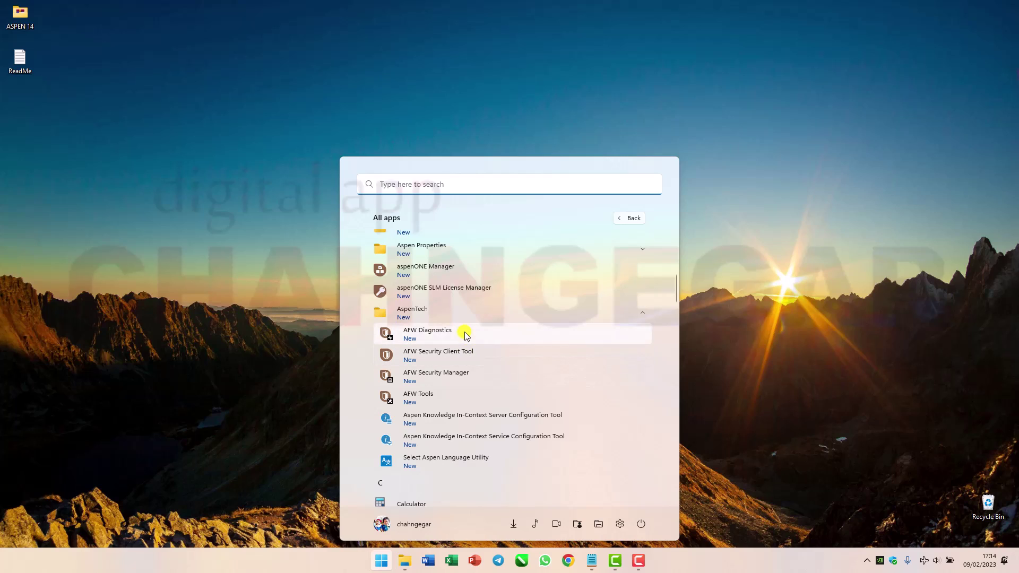
pyautogui.scroll(4, 465, 352)
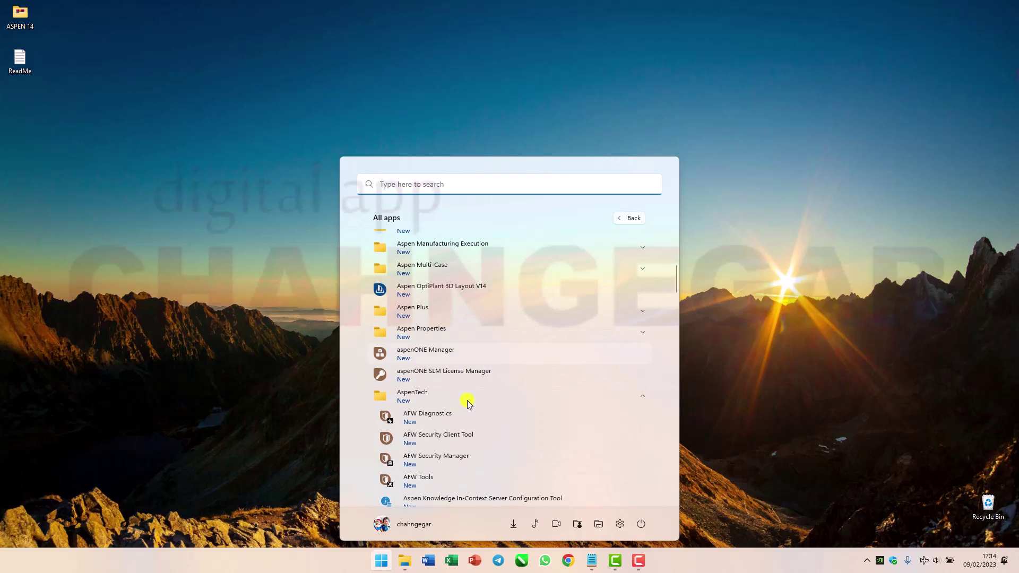
pyautogui.click(492, 405)
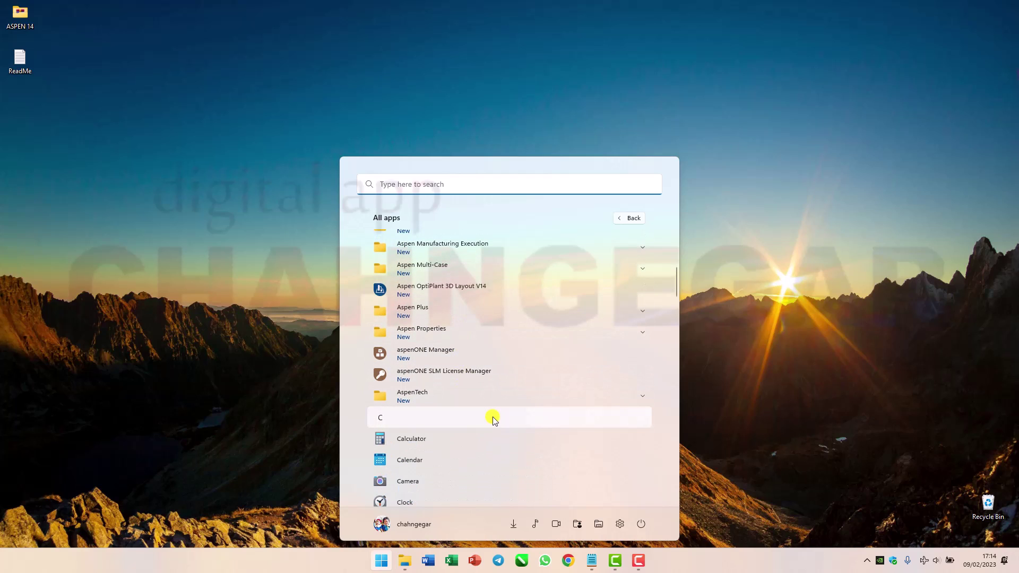
# - Launch Aspen HYSYS V14 from the Aspen HYSYS folder in the list of all apps
pyautogui.scroll(2, 462, 380)
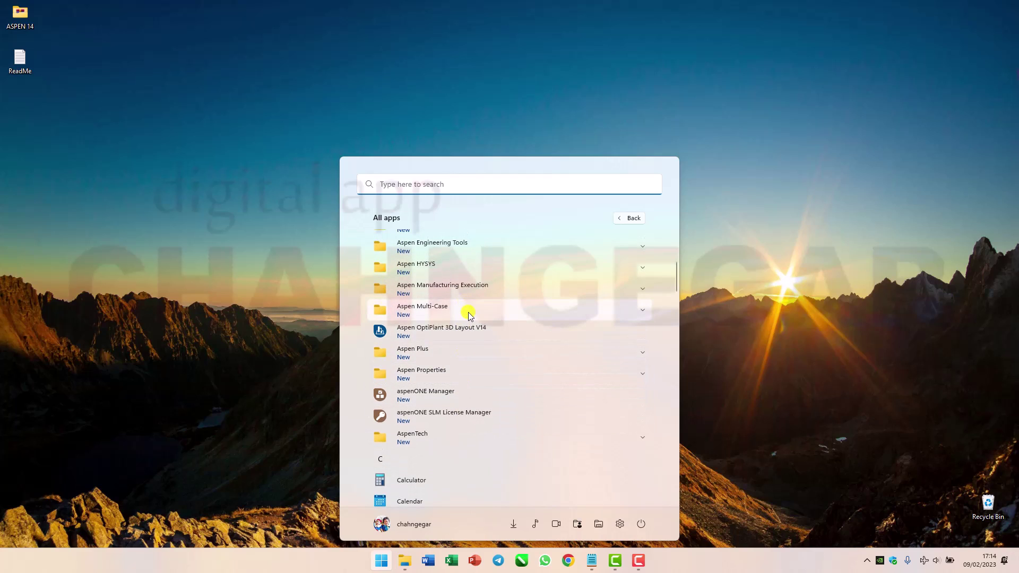
pyautogui.click(439, 271)
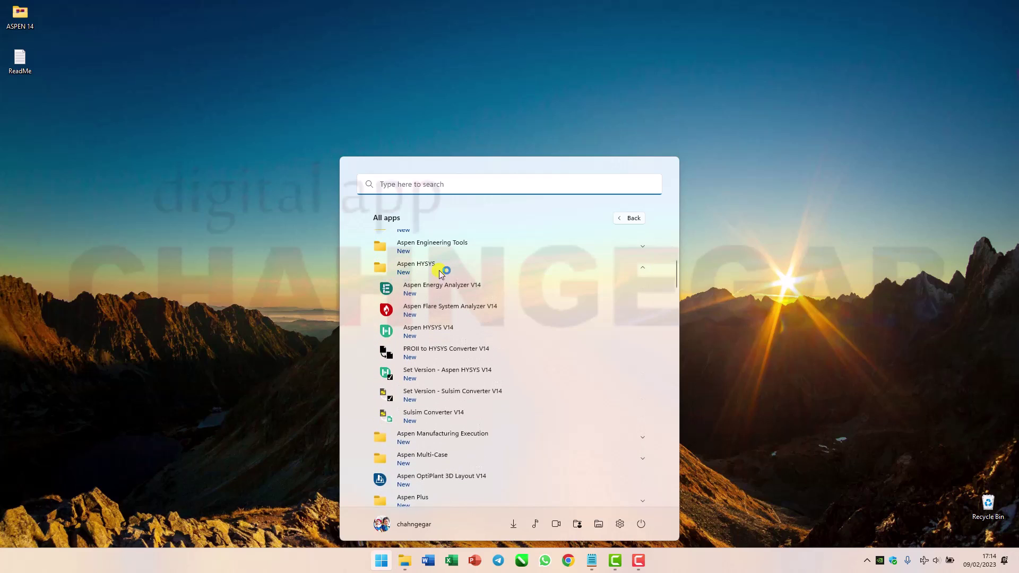
pyautogui.click(439, 335)
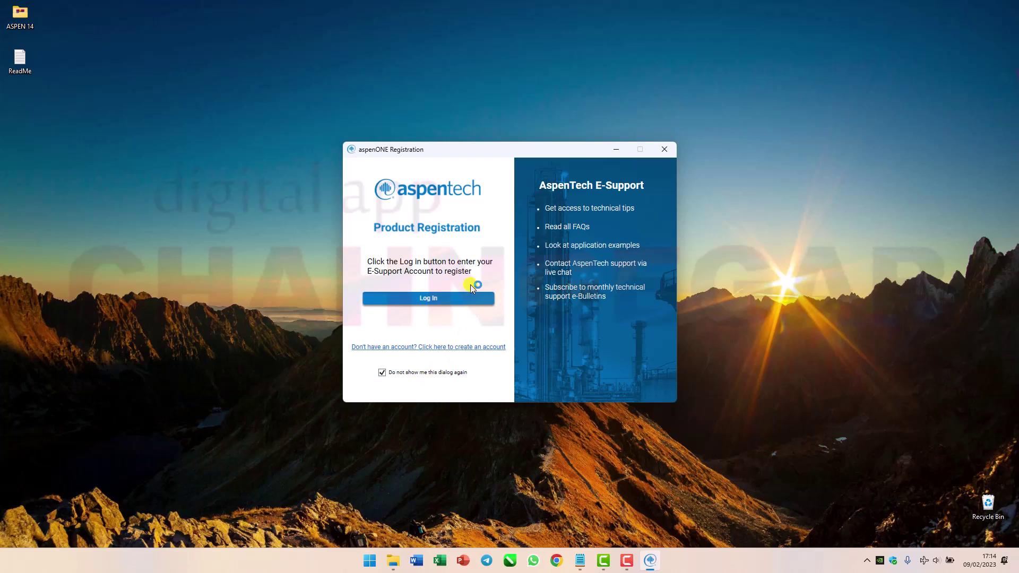
# - Open the E-Support account login from the aspenONE product registration dialog
pyautogui.click(453, 302)
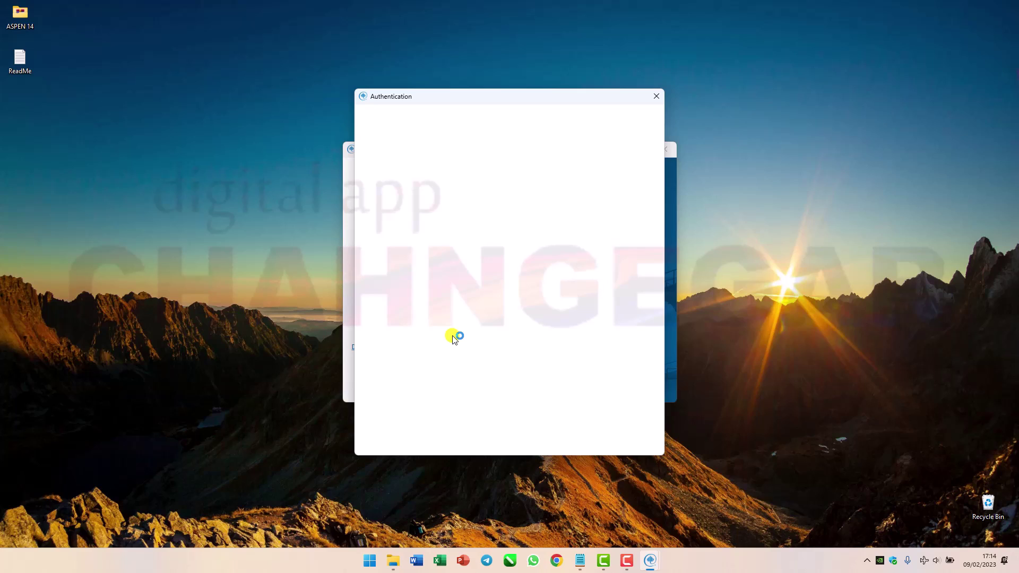